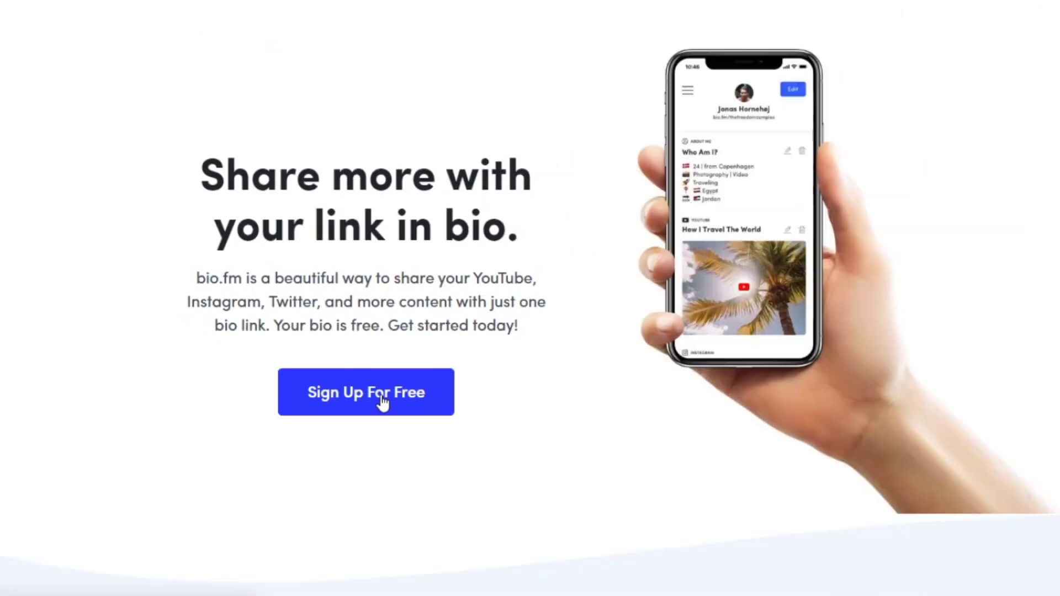
# - Begin the free bio.fm page sign-up from the landing page's Sign Up For Free offer
pyautogui.click(547, 514)
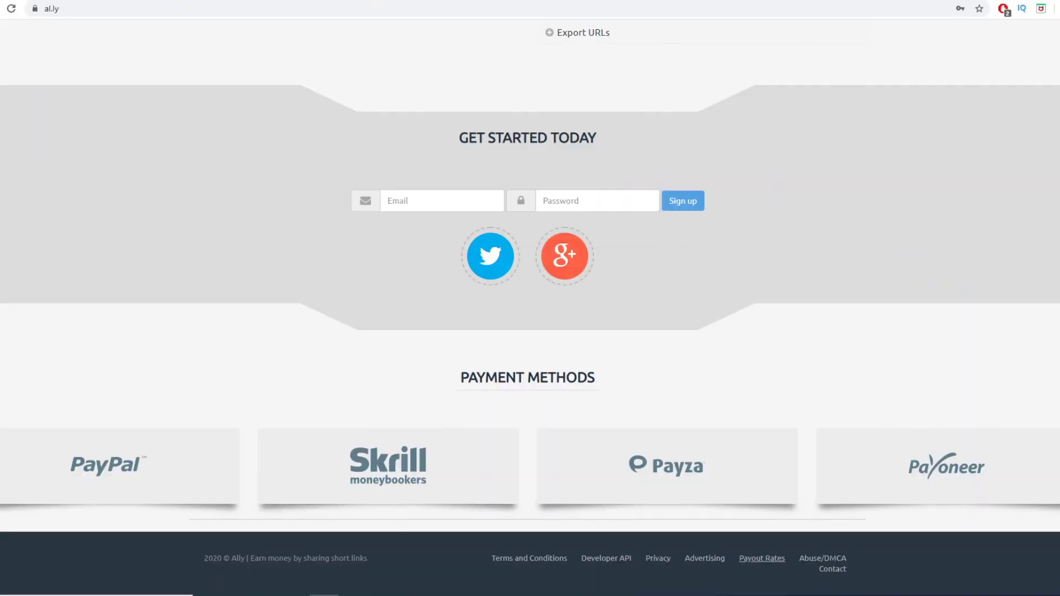
pyautogui.scroll(20, 530, 307)
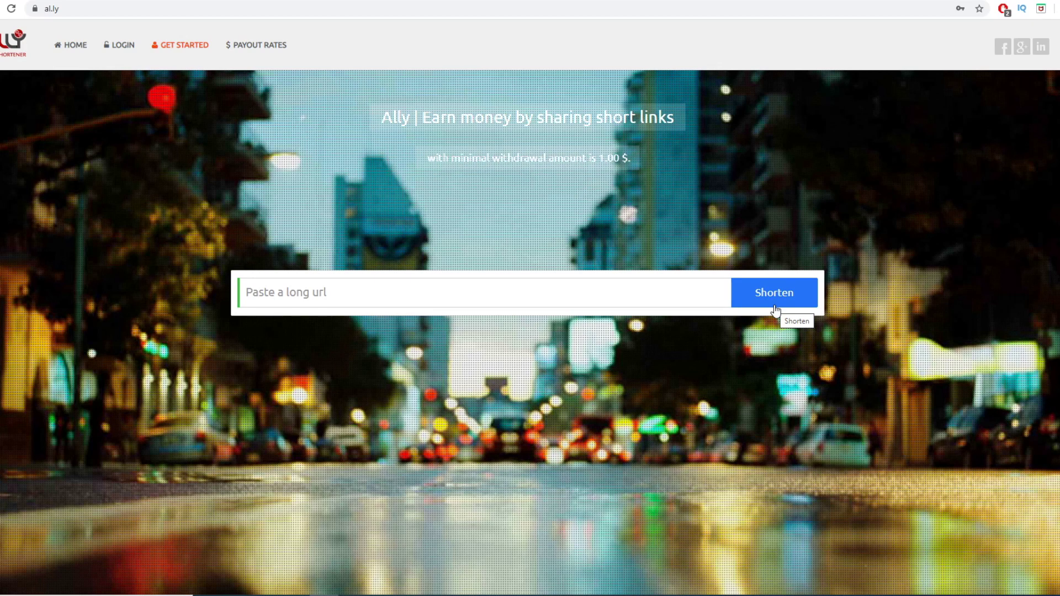
pyautogui.scroll(-5, 694, 414)
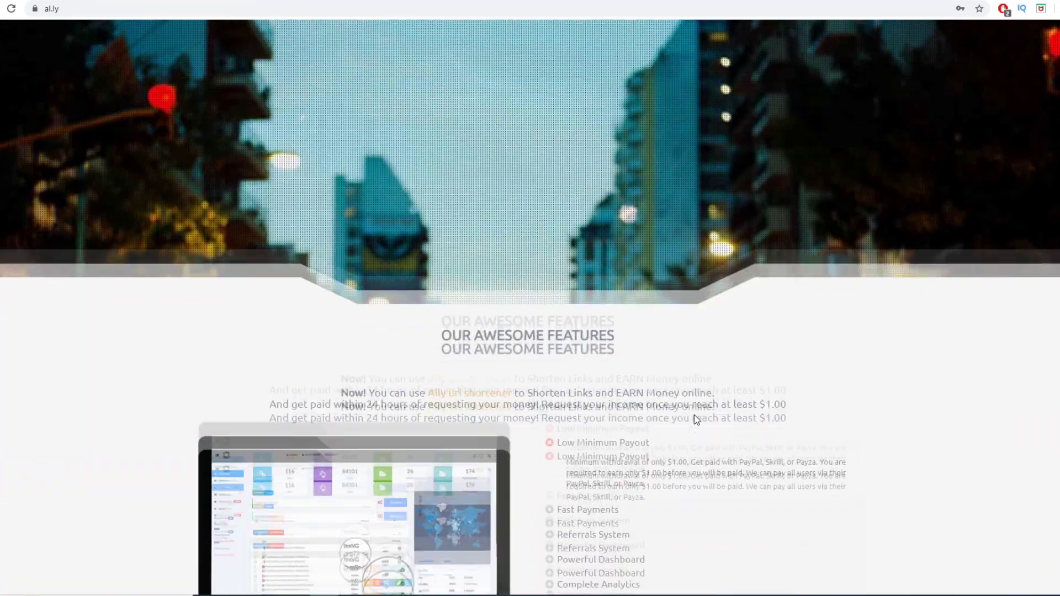
pyautogui.scroll(-3, 694, 415)
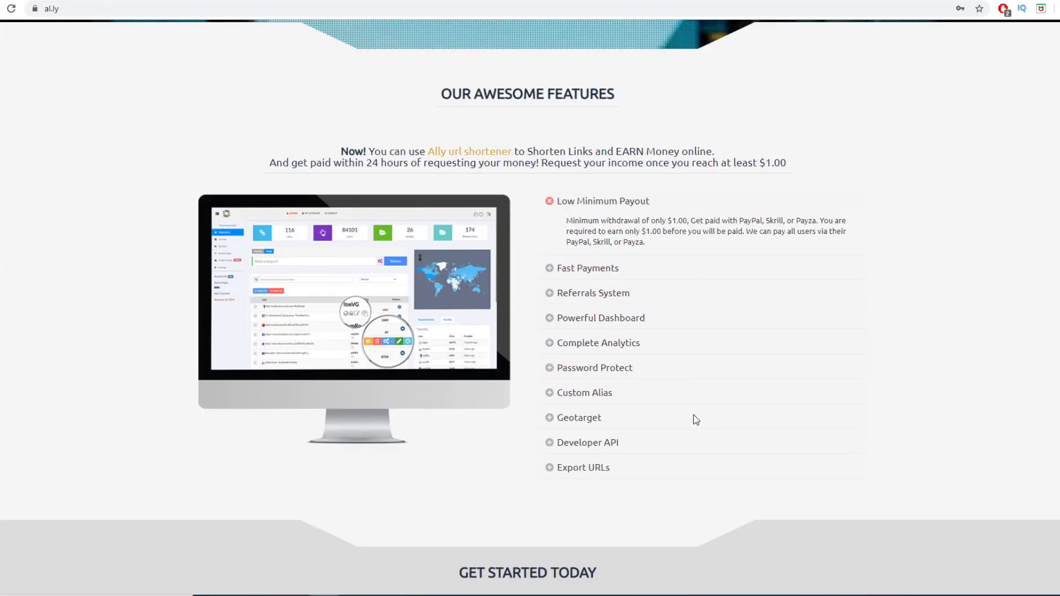
pyautogui.scroll(8, 694, 415)
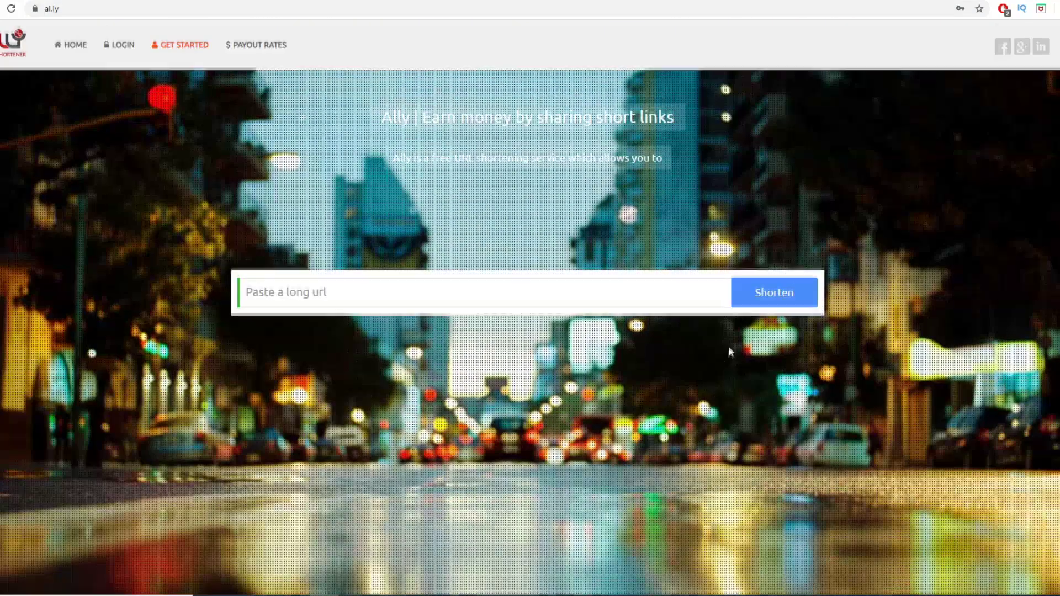
pyautogui.scroll(-14, 729, 348)
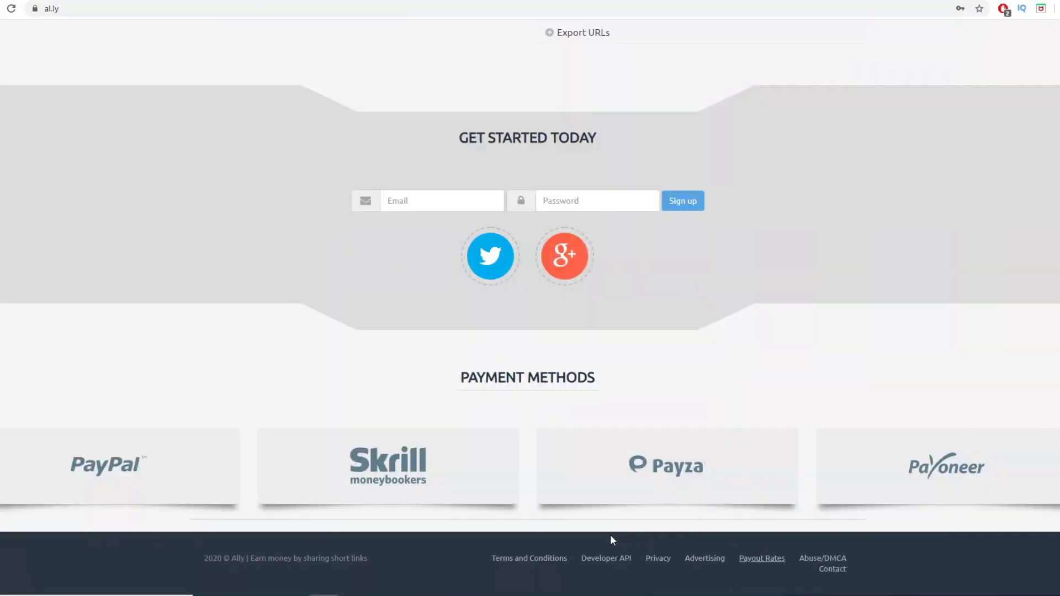
pyautogui.scroll(15, 611, 535)
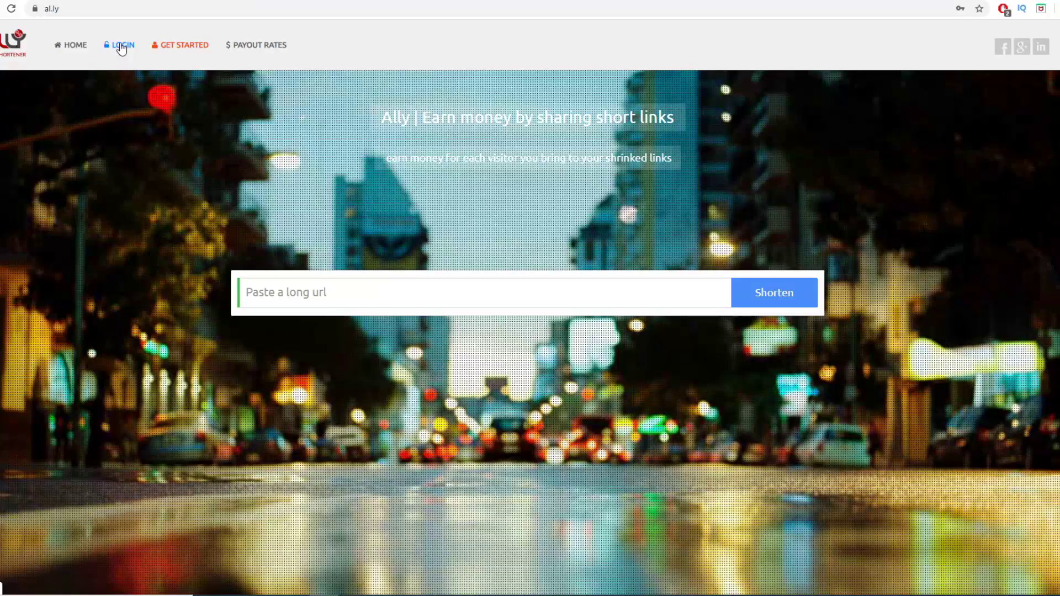
# - Log into al.ly, redoing the reCAPTCHA check after the token error
pyautogui.click(387, 141)
pyautogui.click(442, 174)
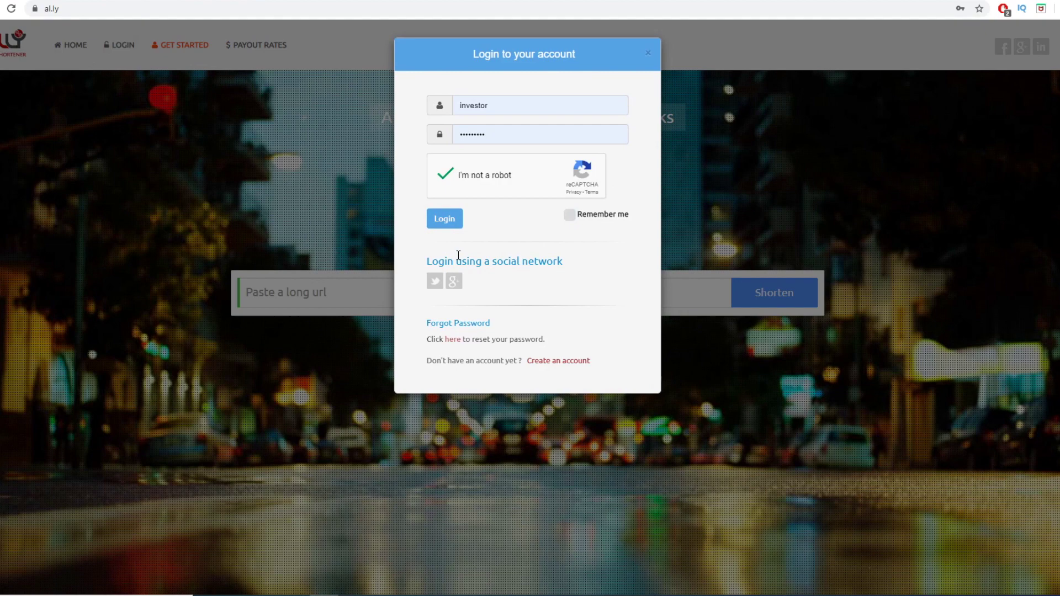
pyautogui.click(447, 226)
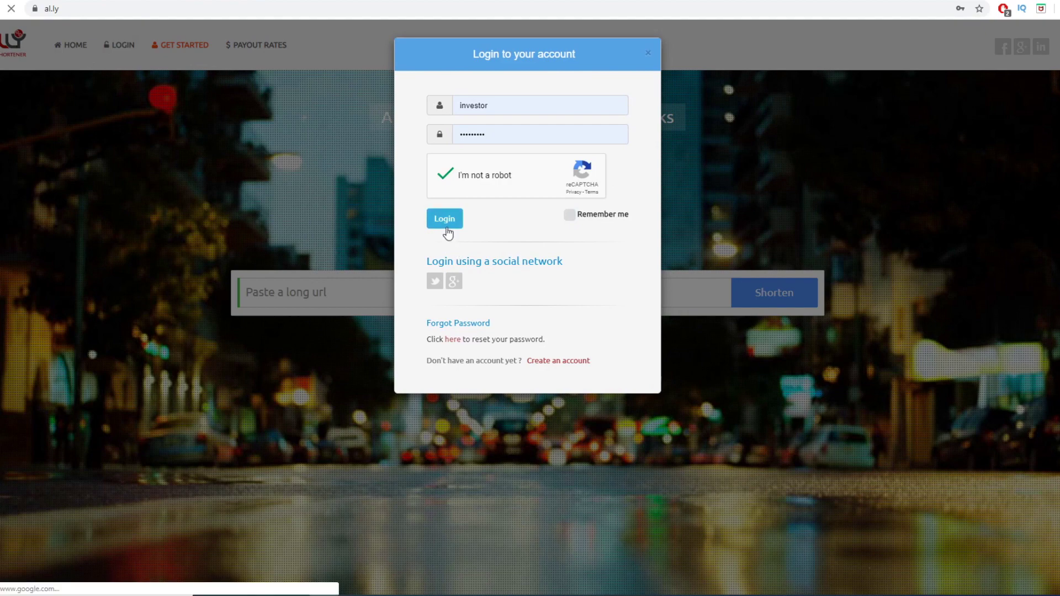
pyautogui.click(410, 296)
pyautogui.click(412, 347)
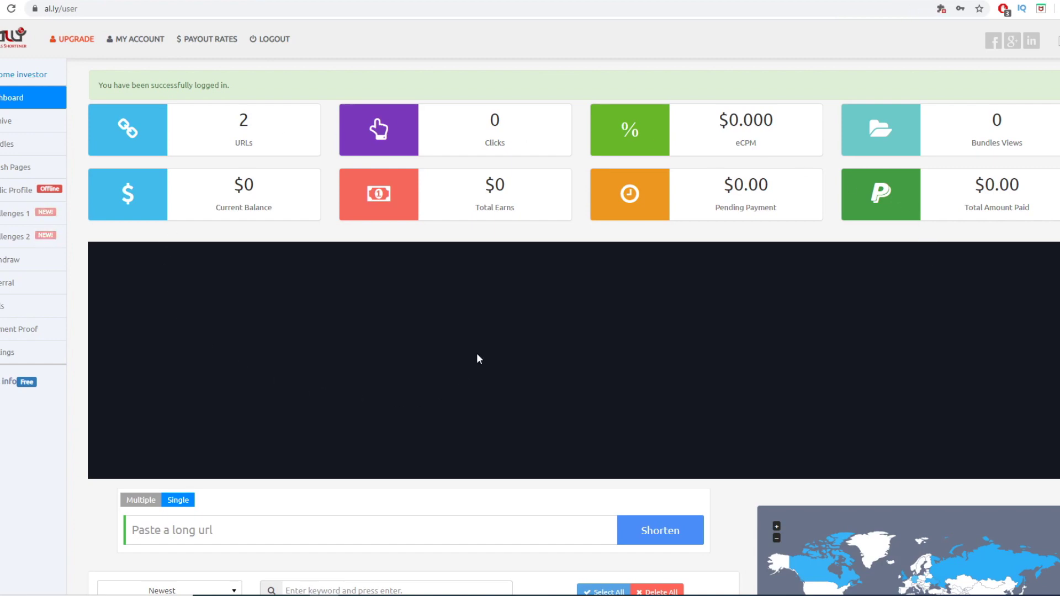
# - Open the Payment Proof page and highlight the $36199.25 total payouts figure
pyautogui.scroll(-2, 476, 356)
pyautogui.scroll(2, 267, 421)
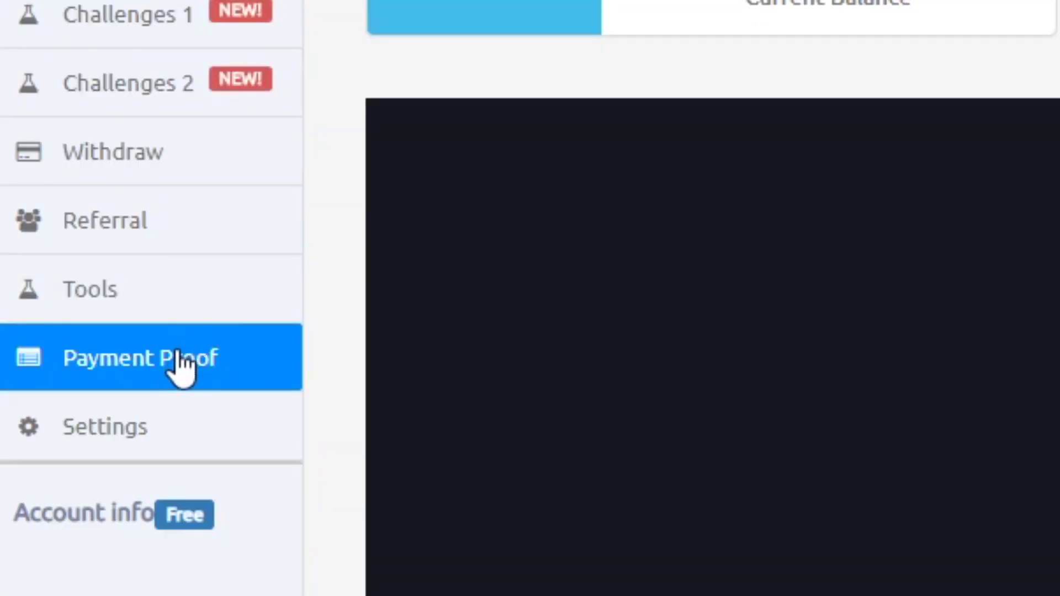
pyautogui.click(180, 357)
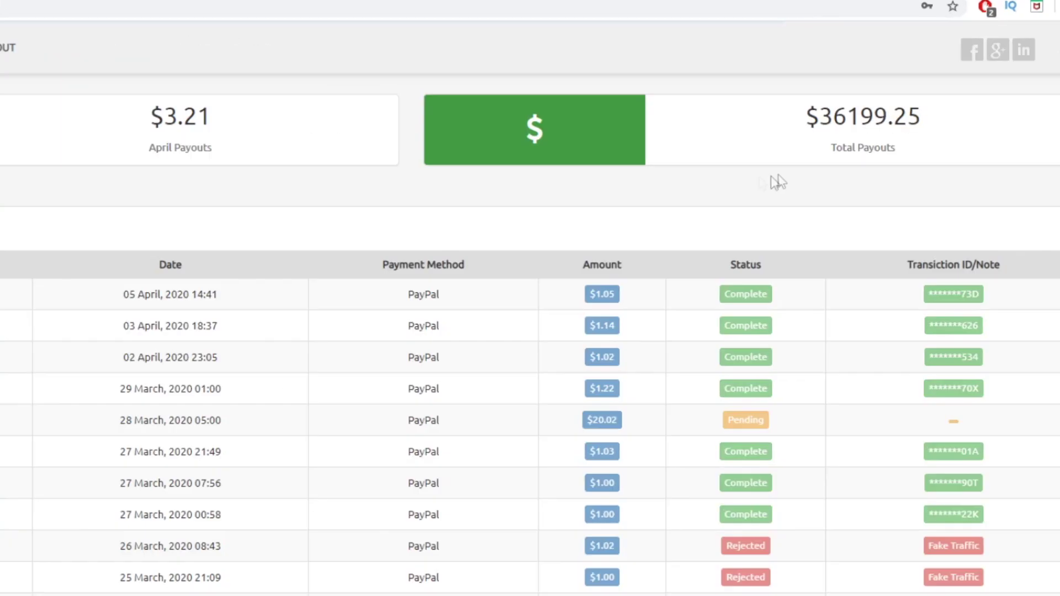
pyautogui.moveTo(796, 117); pyautogui.dragTo(906, 115)
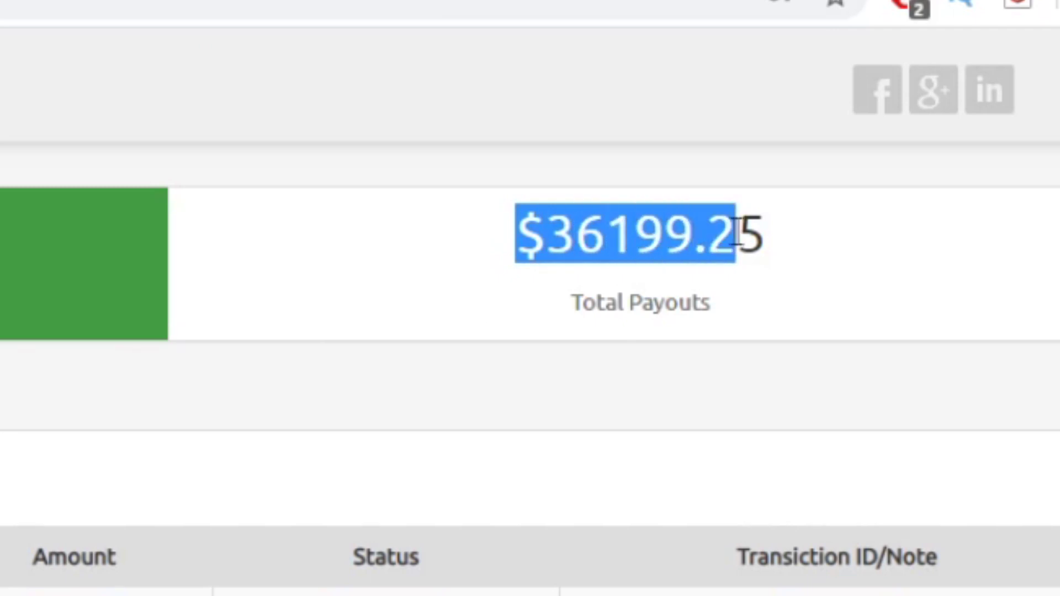
pyautogui.click(745, 231)
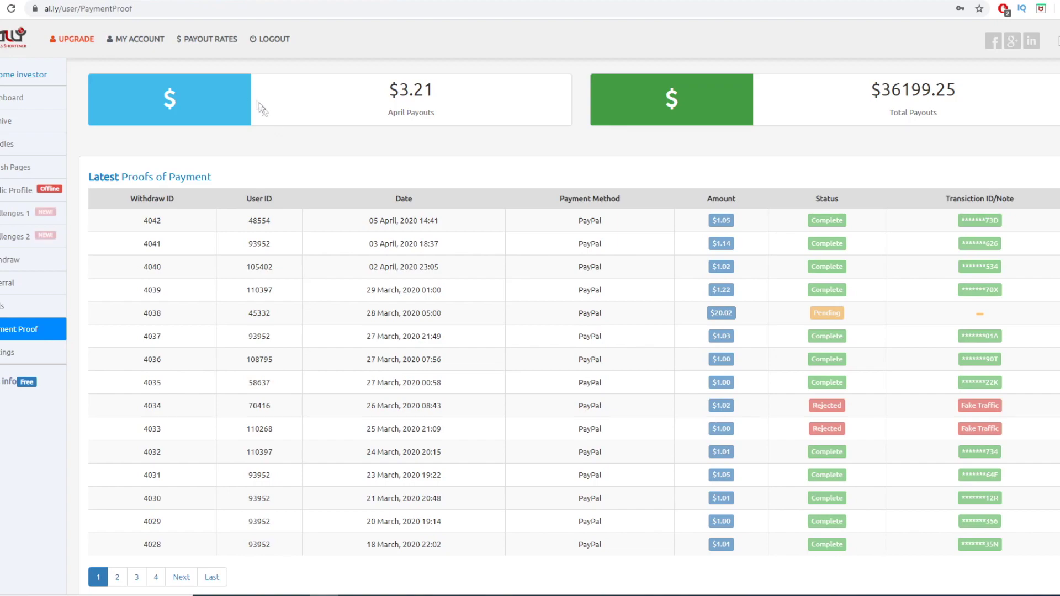
# - Open Payout Rates and highlight the Earnings per 1000 Views heading and Greenland
pyautogui.click(209, 40)
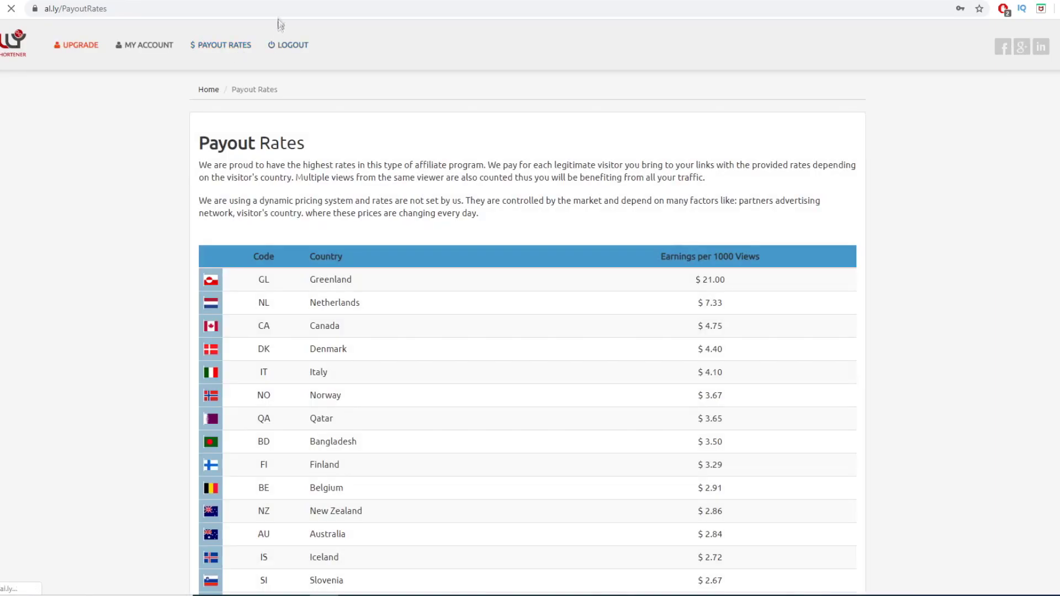
pyautogui.scroll(-1, 381, 159)
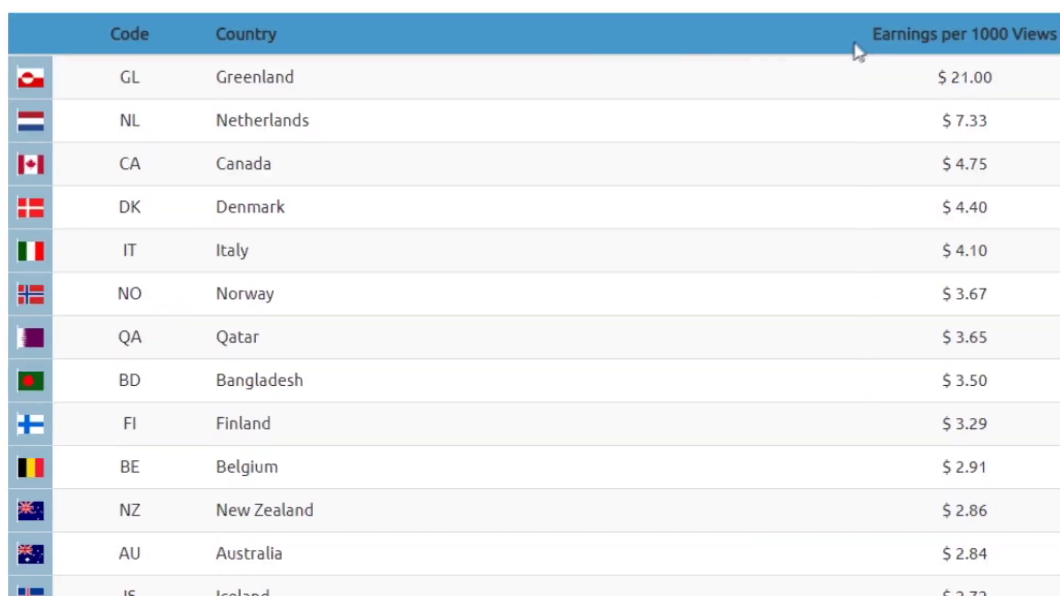
pyautogui.moveTo(653, 204); pyautogui.dragTo(761, 205)
pyautogui.click(761, 204)
pyautogui.moveTo(343, 73); pyautogui.dragTo(243, 77)
pyautogui.click(243, 77)
# - Browse the country rate table, pointing out Greenland's 21.00 rate per 1000 views
pyautogui.scroll(-12, 1054, 98)
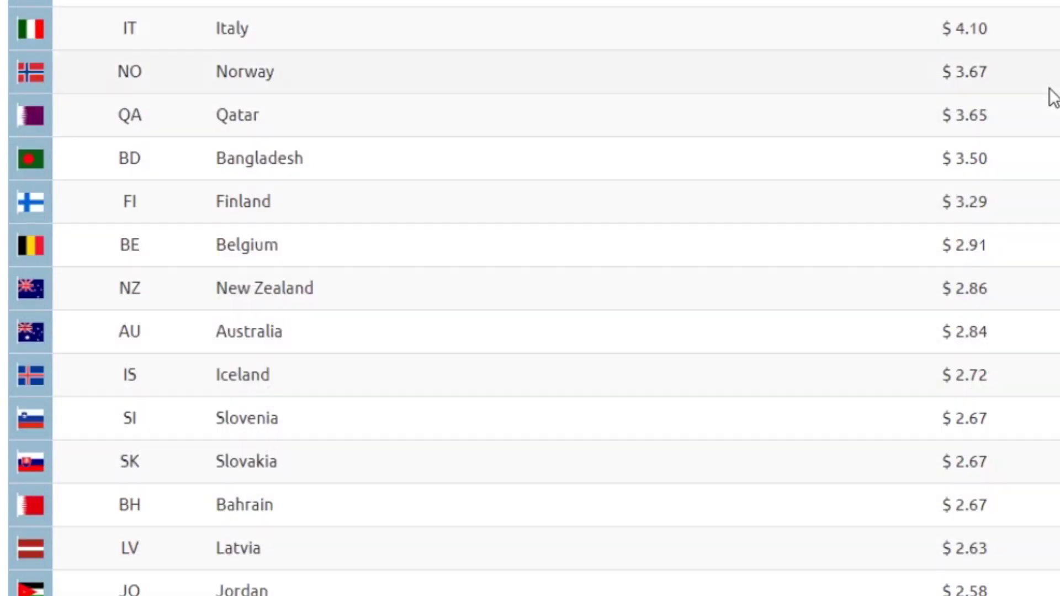
pyautogui.scroll(-20, 1052, 99)
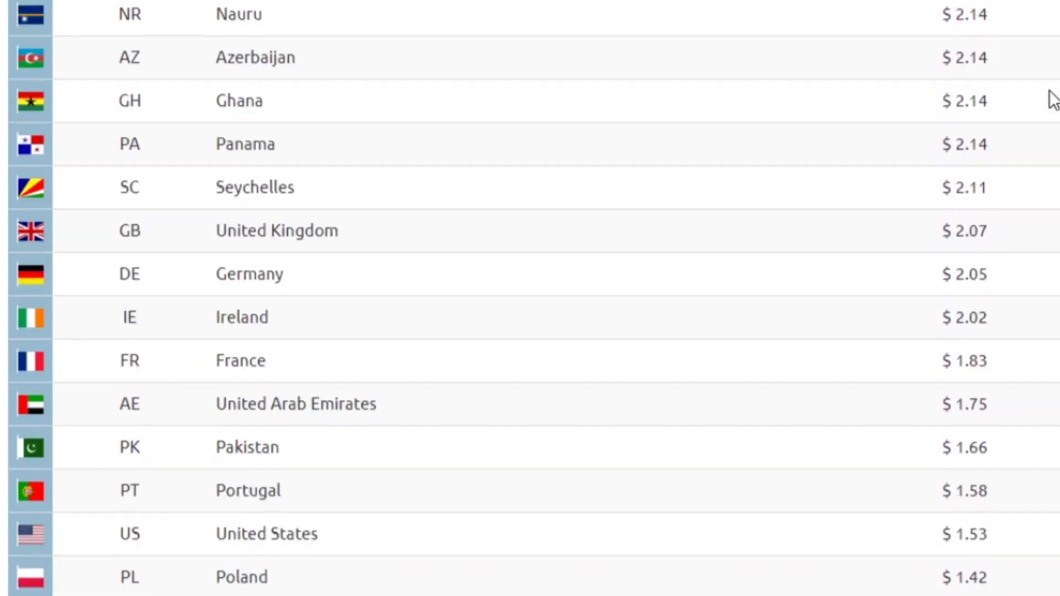
pyautogui.scroll(-3, 937, 314)
pyautogui.scroll(10, 937, 314)
pyautogui.scroll(10, 910, 345)
pyautogui.scroll(5, 1000, 144)
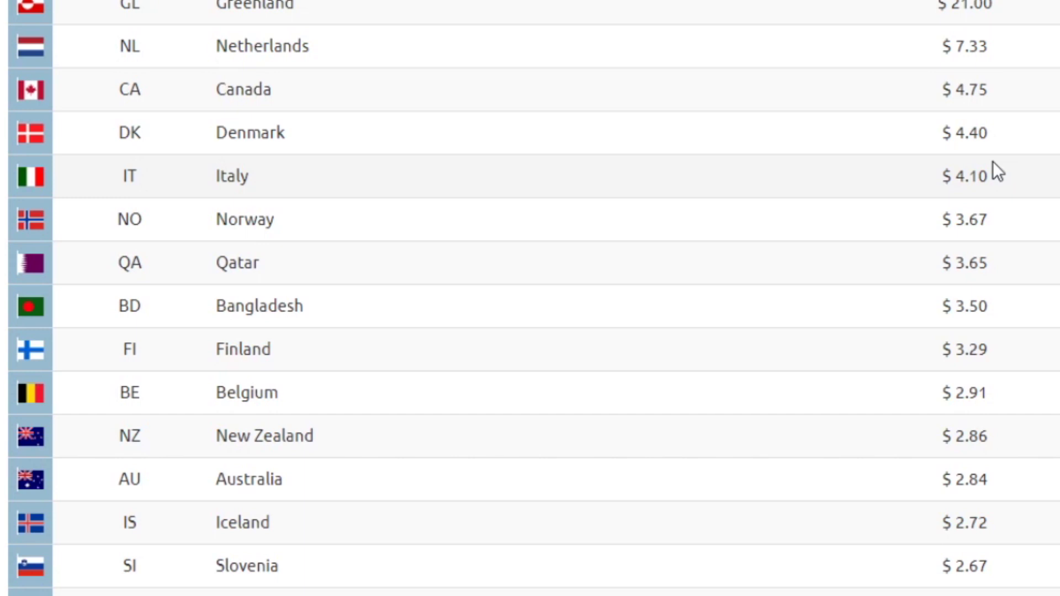
pyautogui.moveTo(993, 5); pyautogui.dragTo(944, 7)
pyautogui.click(944, 6)
pyautogui.moveTo(1020, 355); pyautogui.dragTo(937, 350)
pyautogui.scroll(-10, 937, 350)
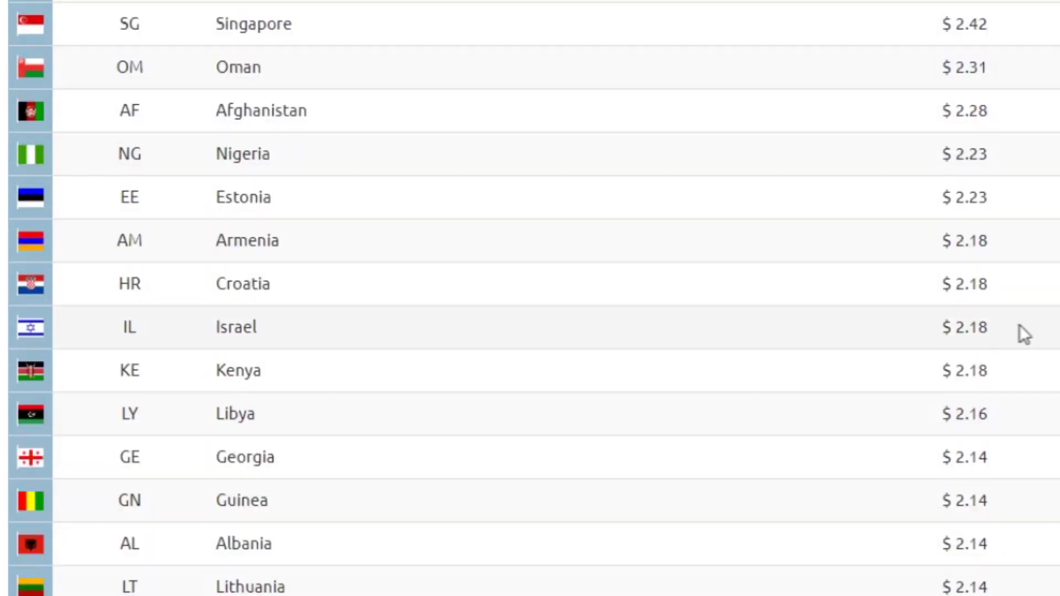
pyautogui.moveTo(1027, 334); pyautogui.dragTo(916, 331)
pyautogui.moveTo(963, 279); pyautogui.dragTo(991, 281)
pyautogui.scroll(10, 991, 280)
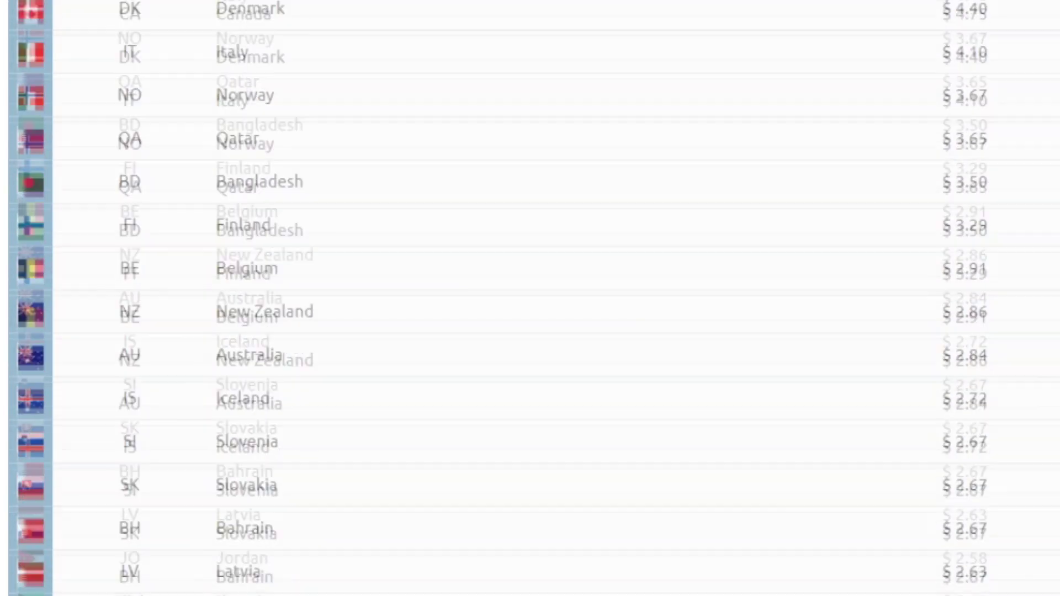
pyautogui.scroll(5, 530, 299)
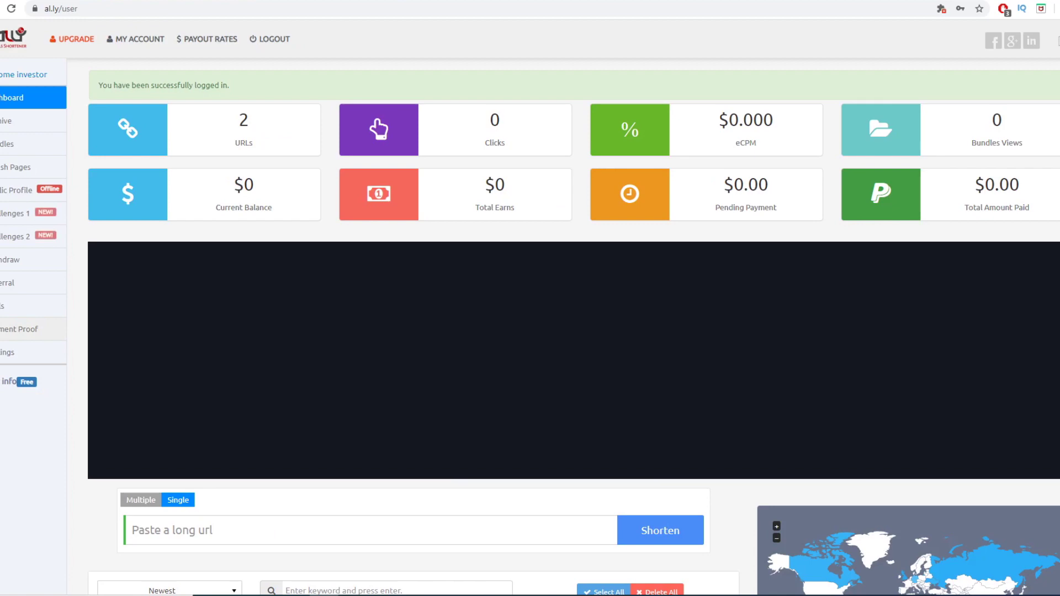
pyautogui.scroll(-3, 274, 348)
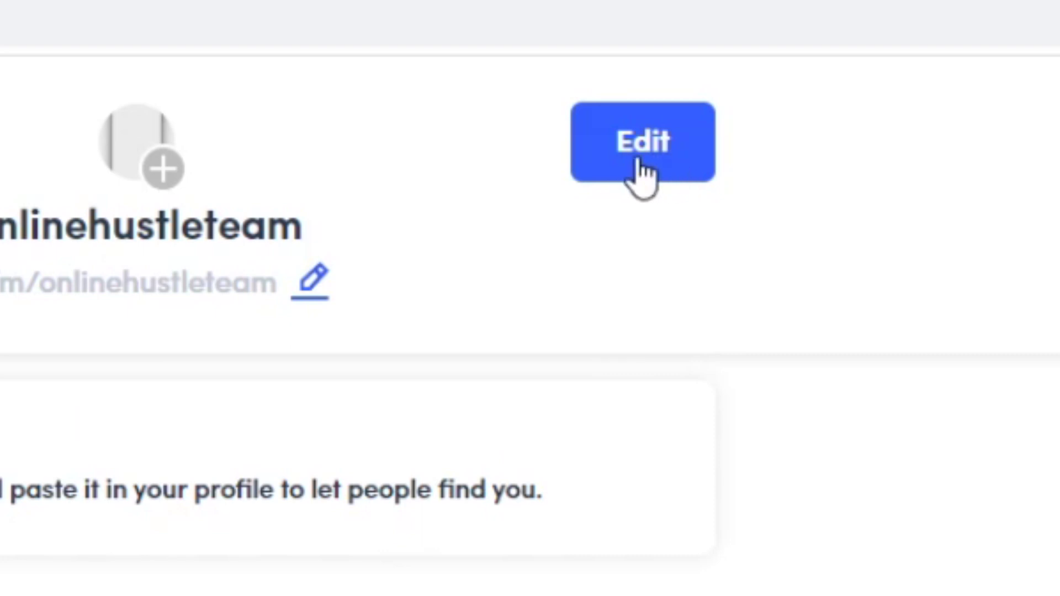
# - Put the new bio page into Edit mode to reveal its empty content blocks
pyautogui.click(639, 163)
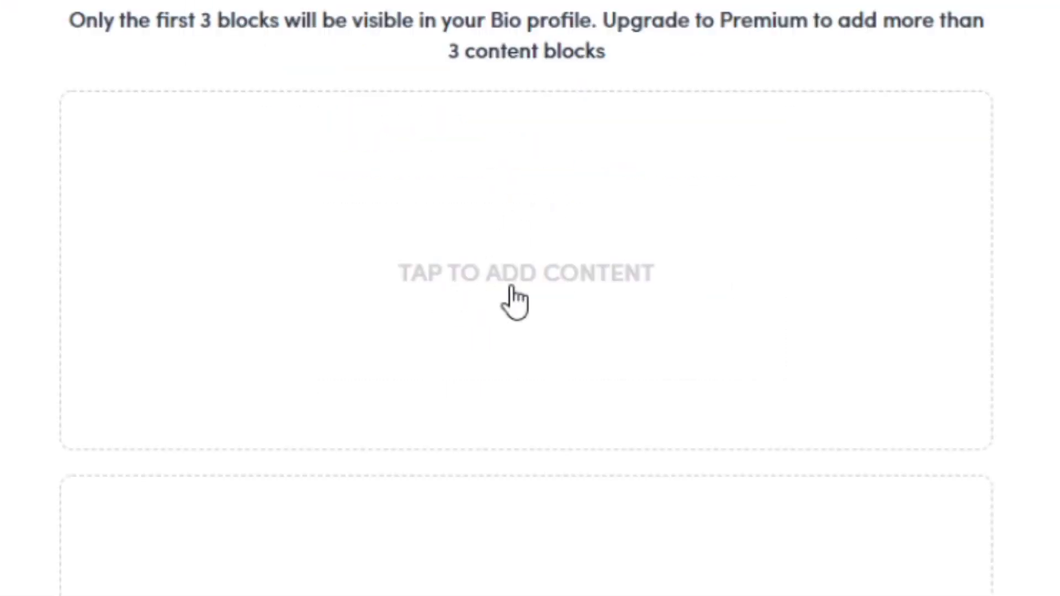
# - Add a Links block to the first empty slot and title it 'Giveaway Instructions'
pyautogui.click(515, 301)
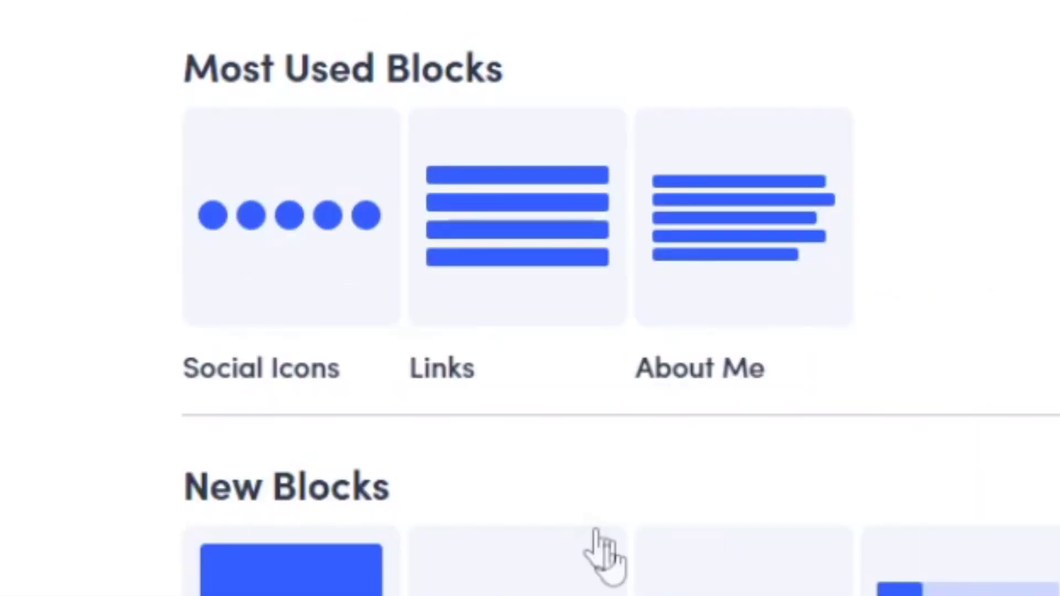
pyautogui.click(515, 301)
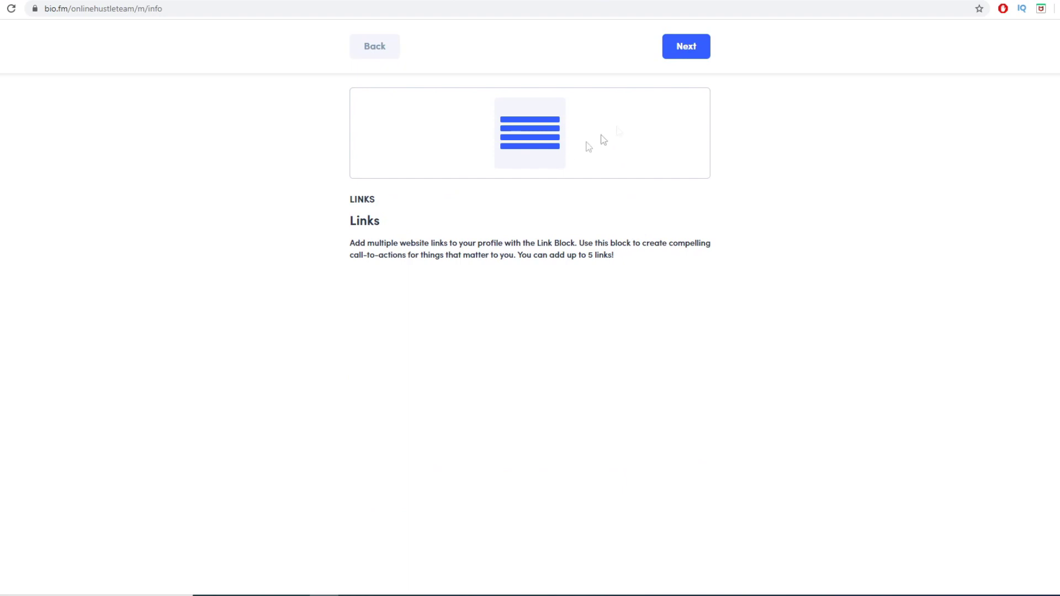
pyautogui.click(686, 47)
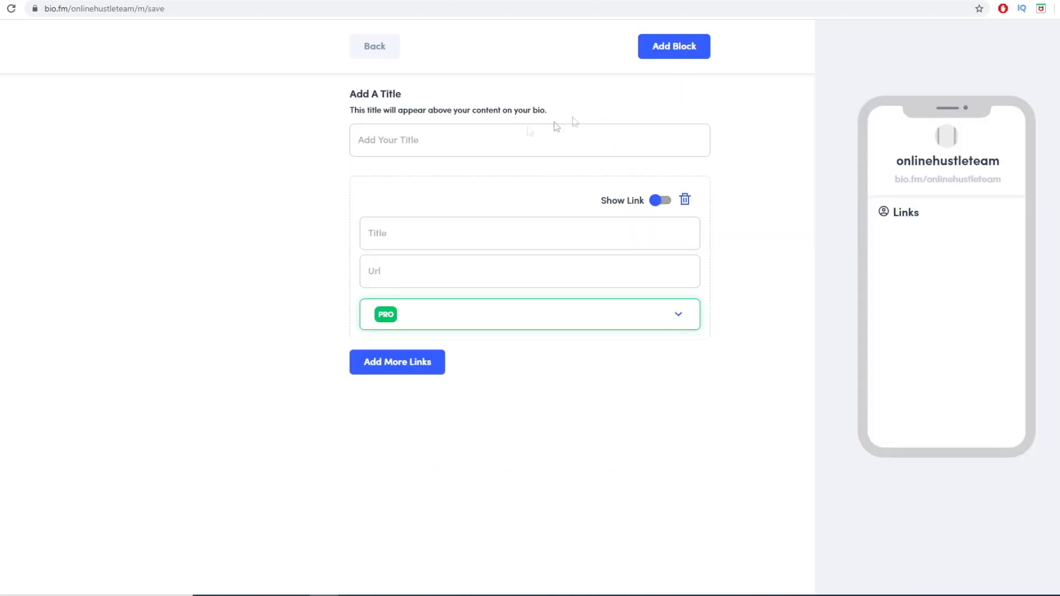
pyautogui.click(415, 141)
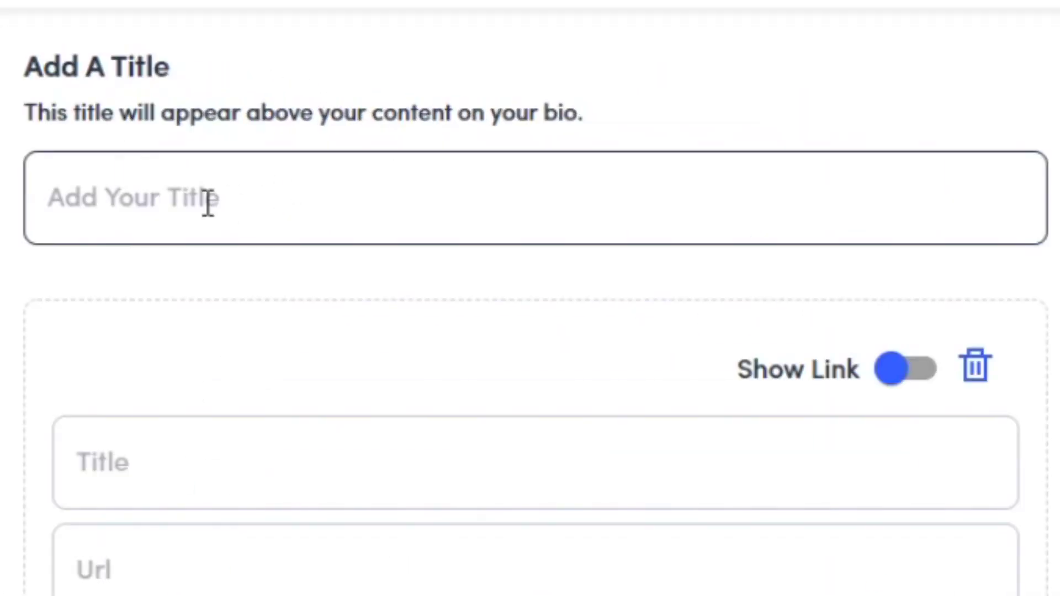
pyautogui.click(208, 203)
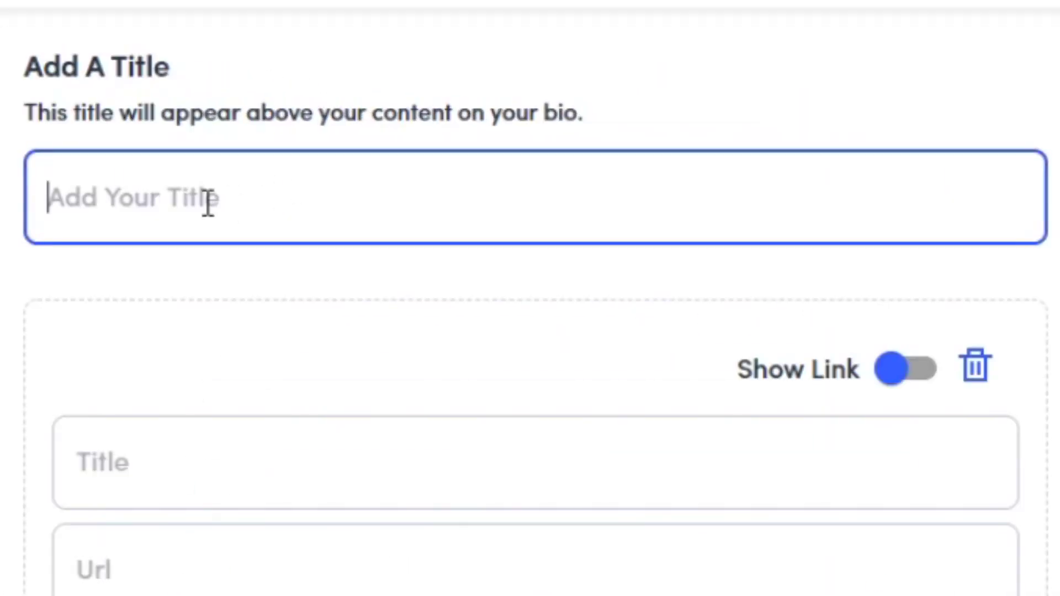
pyautogui.write('Giveaway')
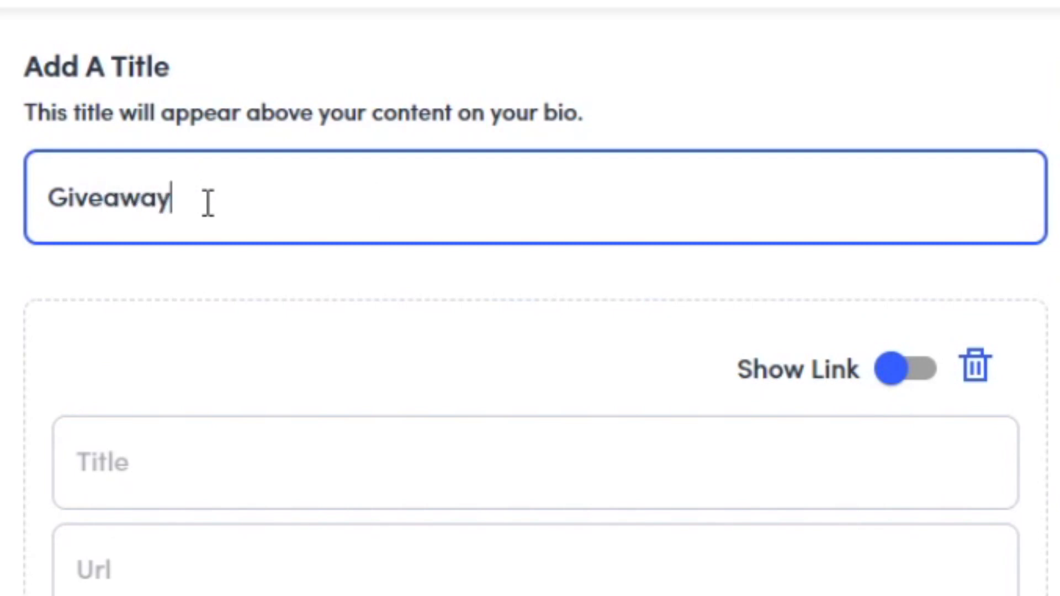
pyautogui.write(' Si')
pyautogui.press('BackSpace')
pyautogui.press('BackSpace')
pyautogui.write('Instructions')
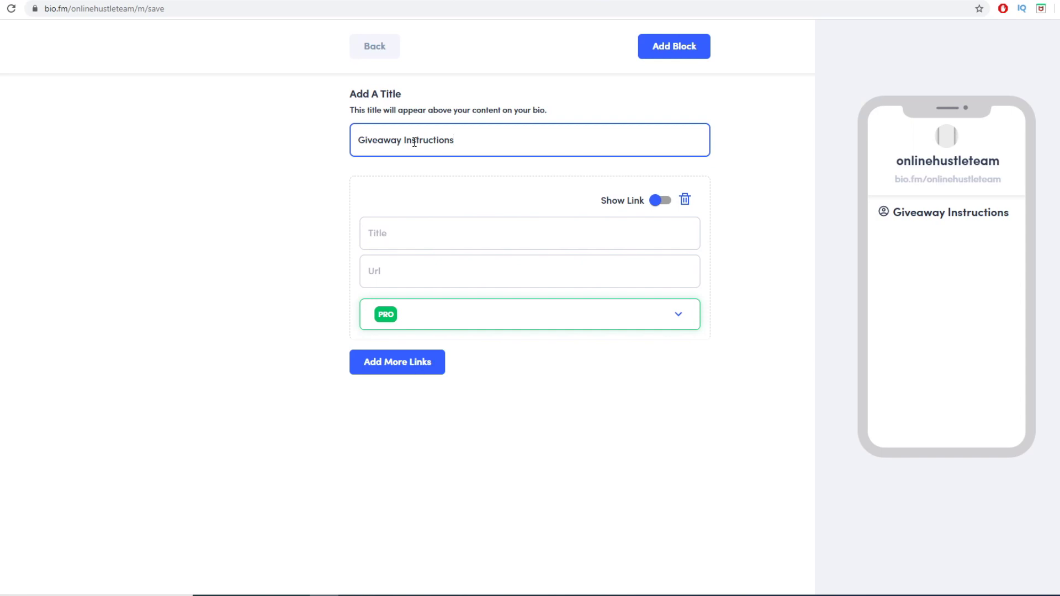
# - Name the block's first link 'Step #1'
pyautogui.click(397, 238)
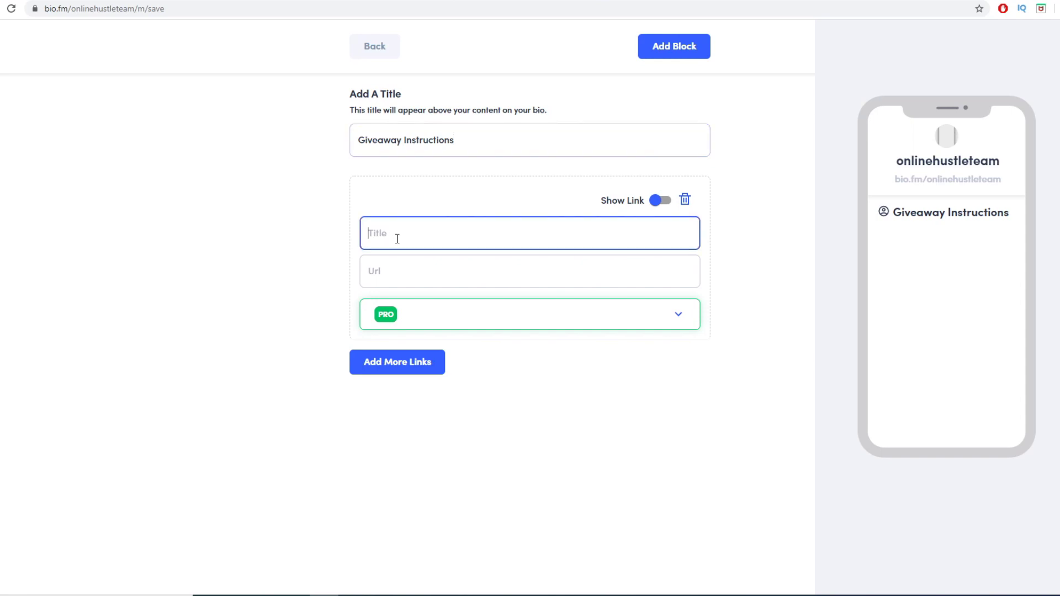
pyautogui.write('Step $')
pyautogui.press('BackSpace')
pyautogui.write('#1')
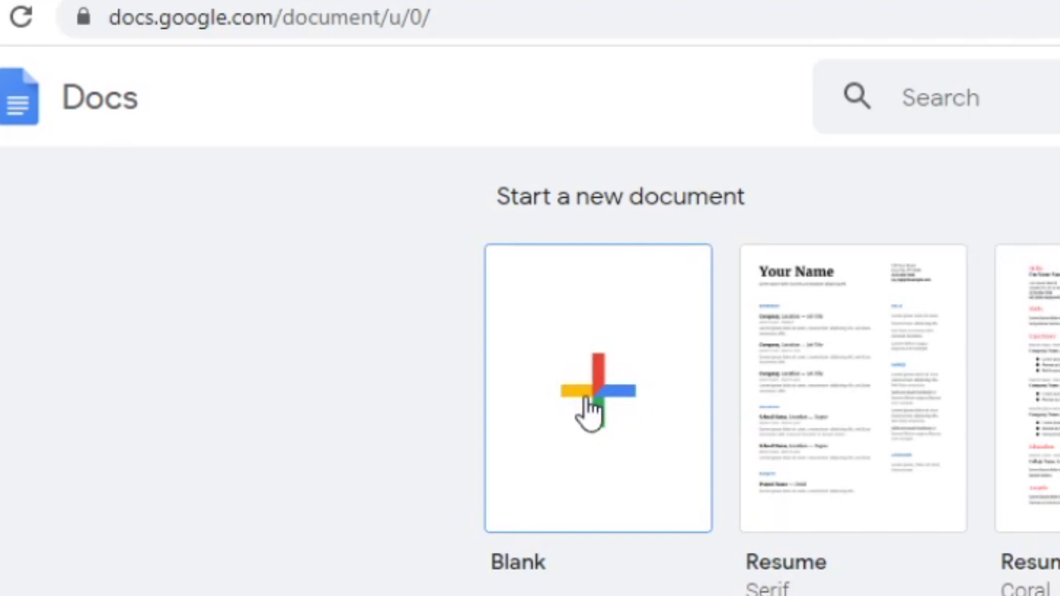
pyautogui.click(586, 400)
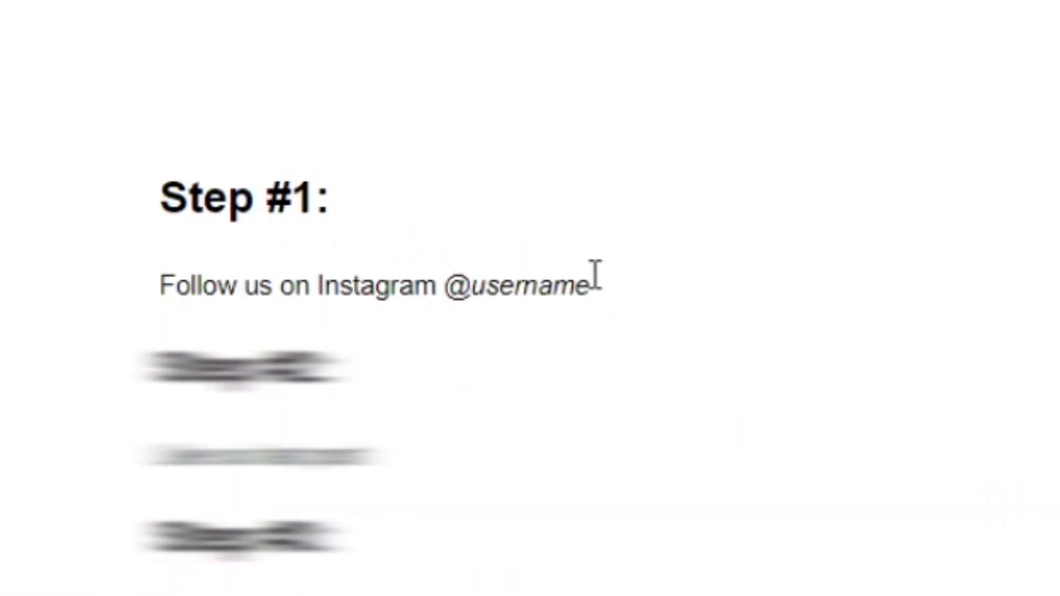
pyautogui.moveTo(604, 286); pyautogui.dragTo(161, 187)
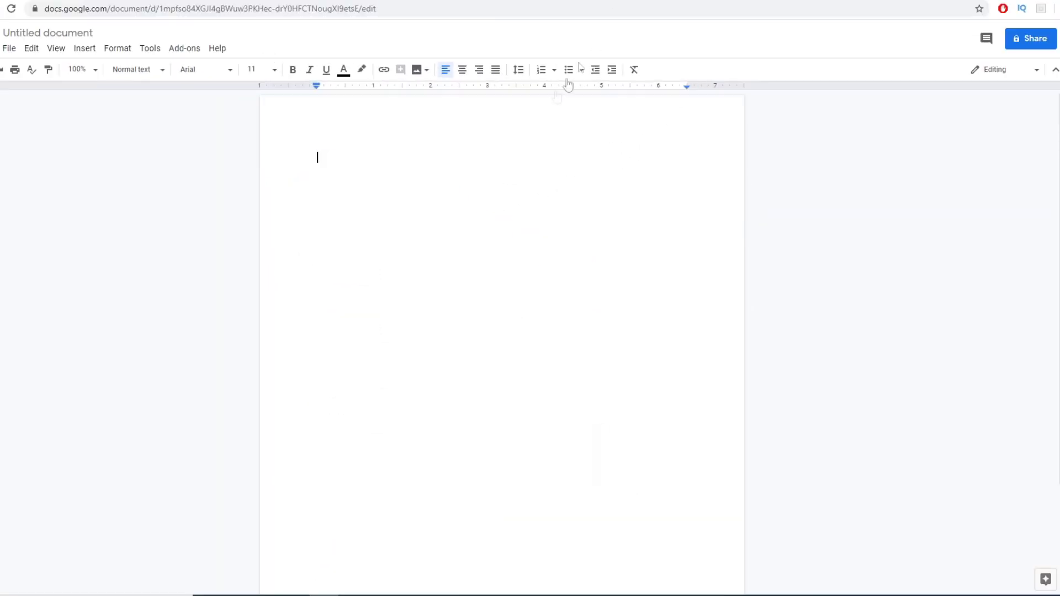
pyautogui.write('Step #1:  Follow us on Instagram @username')
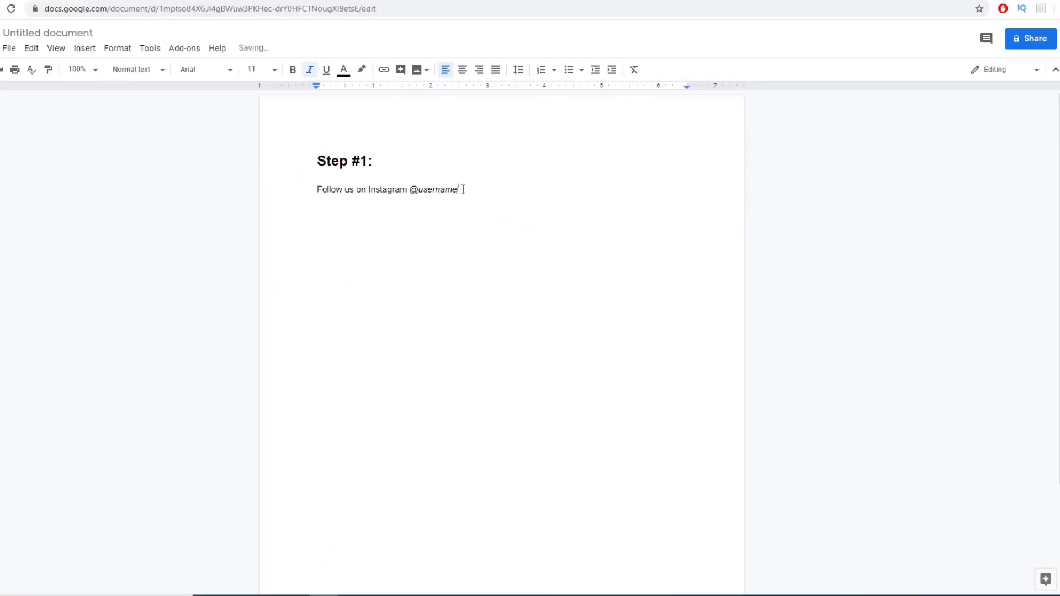
pyautogui.moveTo(463, 189); pyautogui.dragTo(421, 191)
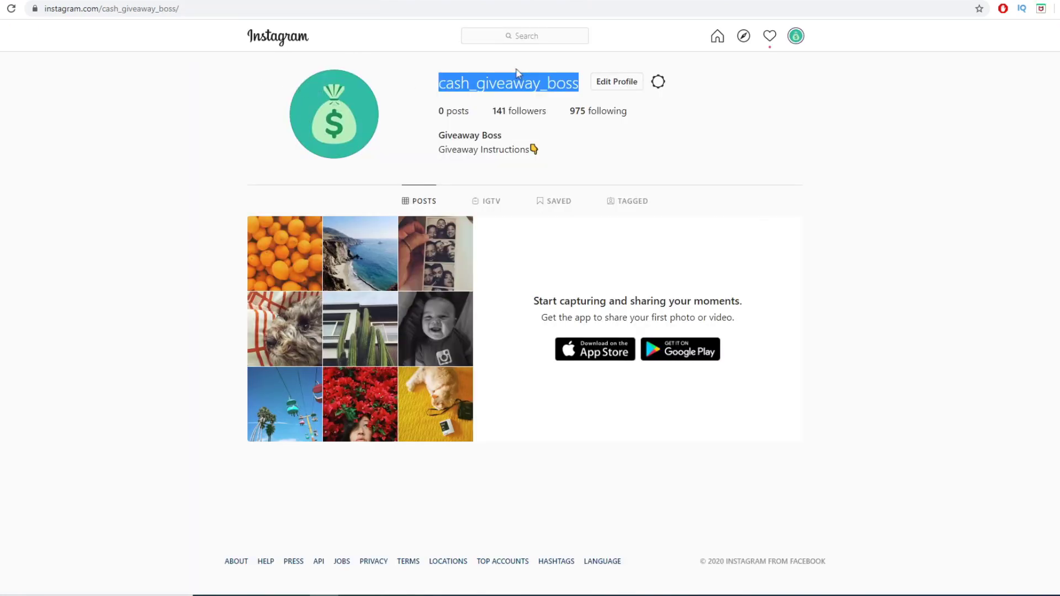
pyautogui.rightClick(498, 79)
pyautogui.click(511, 87)
pyautogui.click(272, 10)
pyautogui.hotkey('ctrl', 'v')
pyautogui.hotkey('ctrl', 'a')
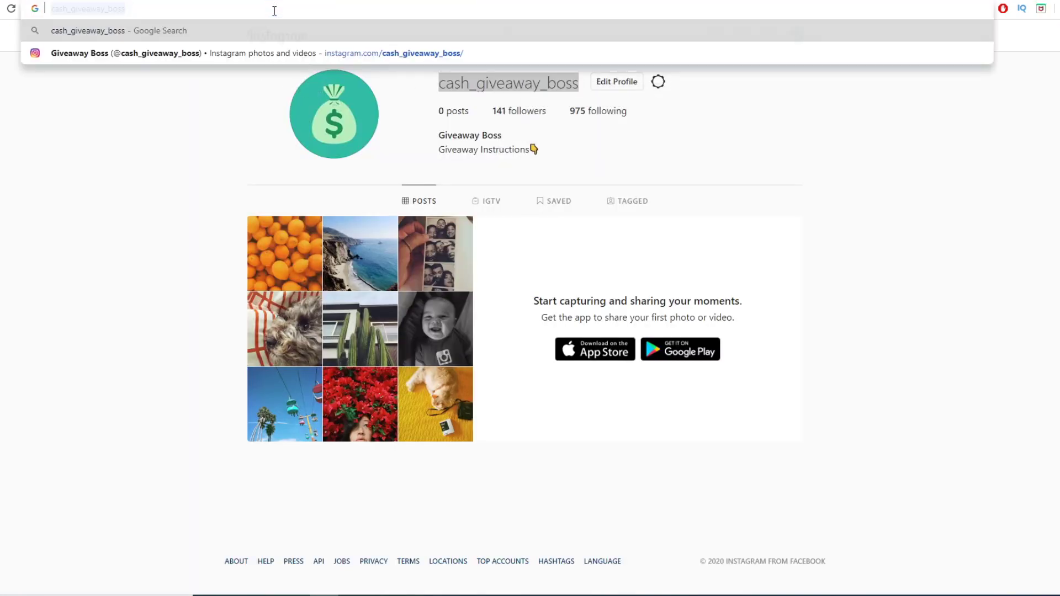
pyautogui.press('Escape')
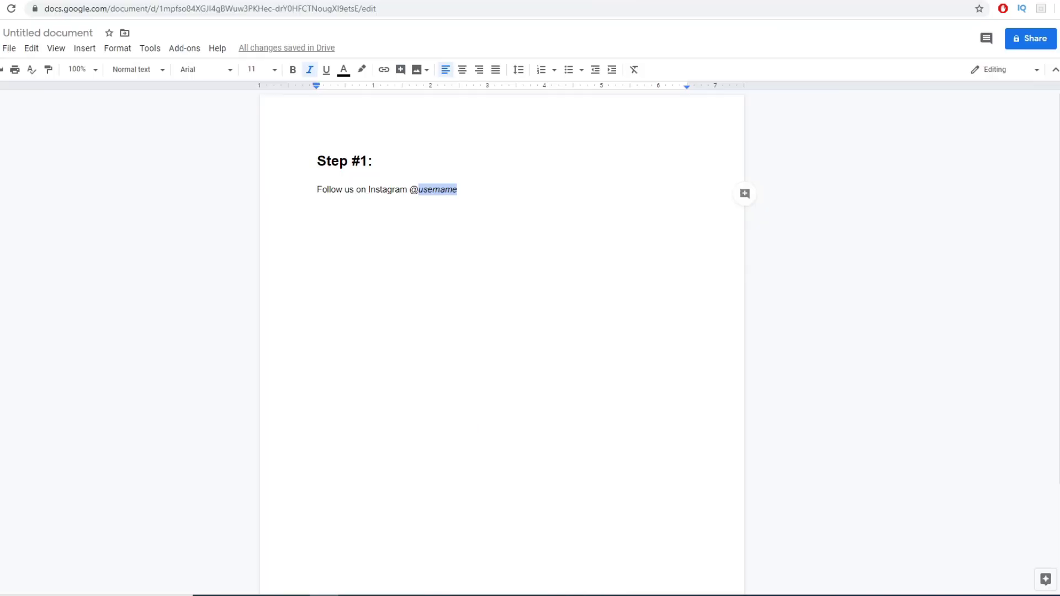
pyautogui.hotkey('ctrl', 'v')
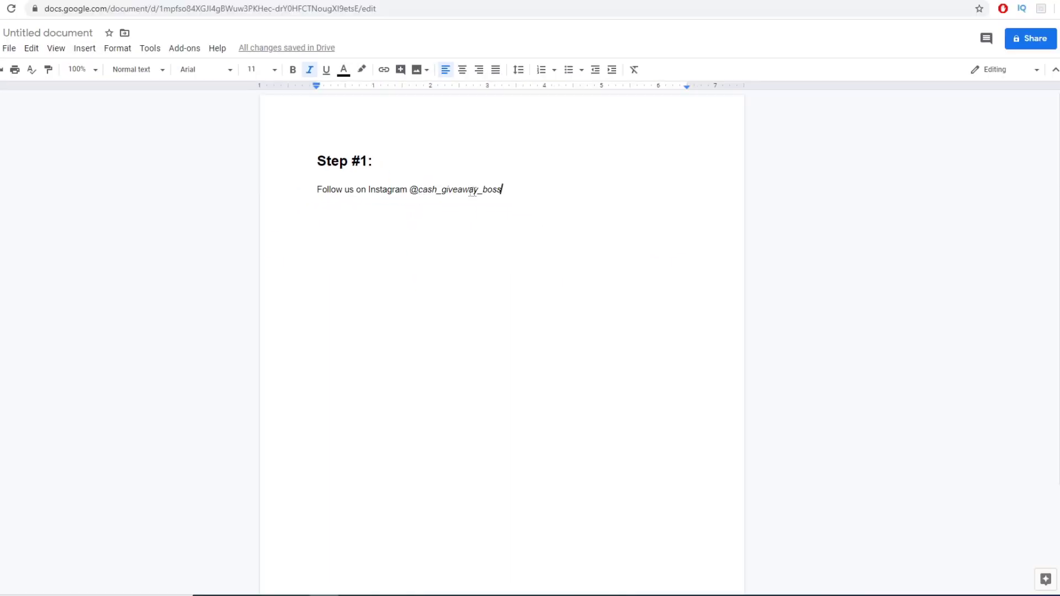
# - Save the document as 'Step #1:' and copy its anyone-with-the-link view link
pyautogui.click(1023, 40)
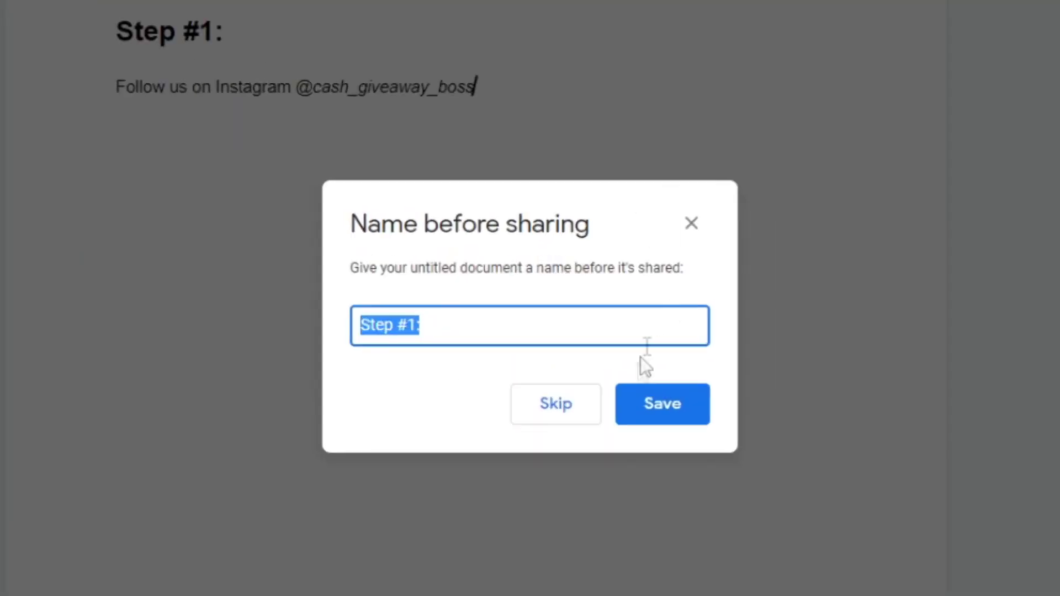
pyautogui.click(660, 405)
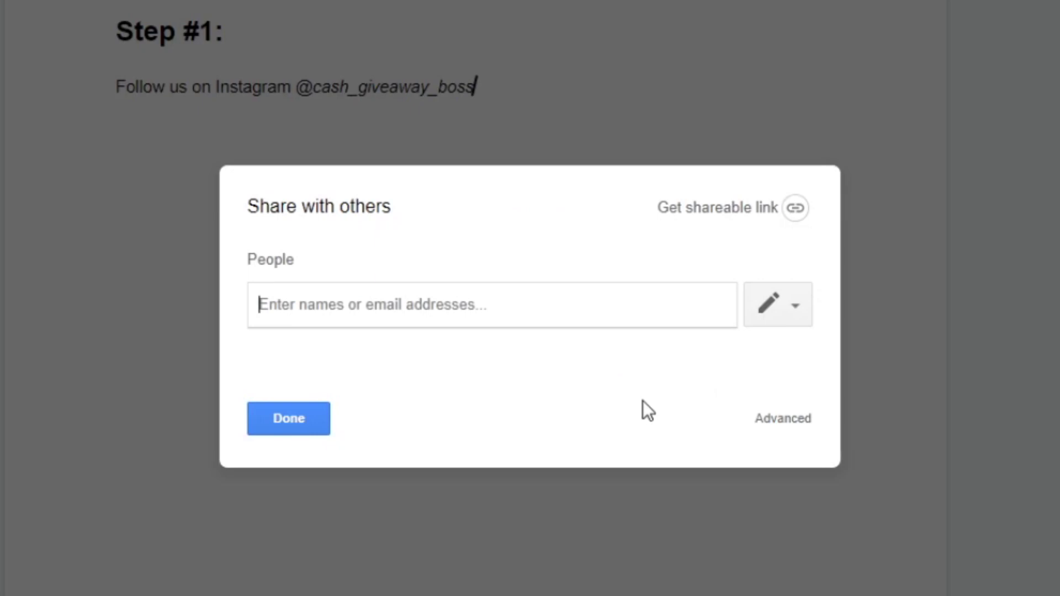
pyautogui.click(737, 213)
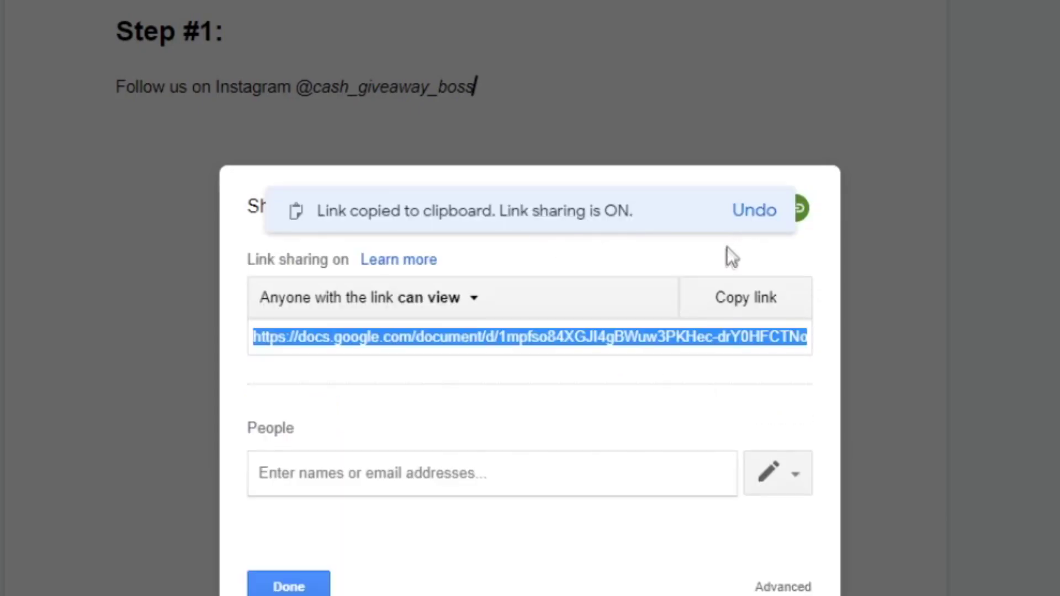
pyautogui.click(728, 307)
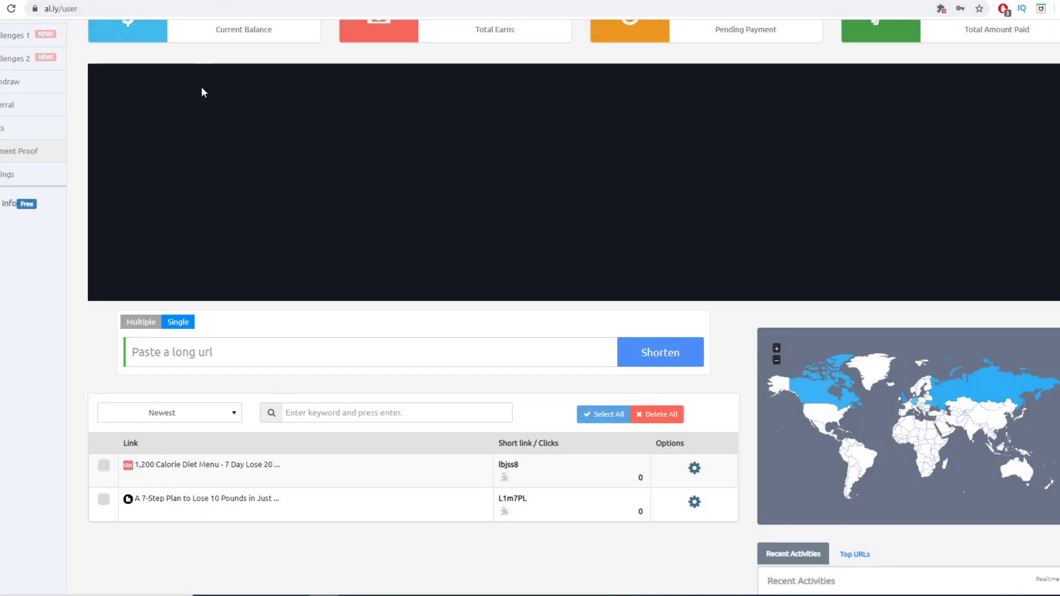
pyautogui.click(196, 350)
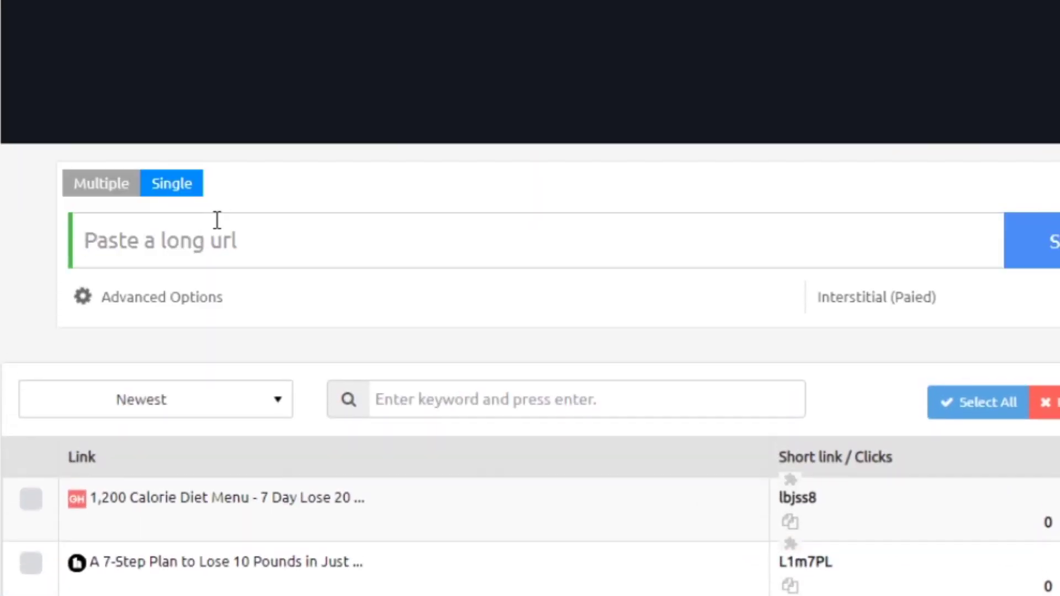
pyautogui.hotkey('ctrl', 'v')
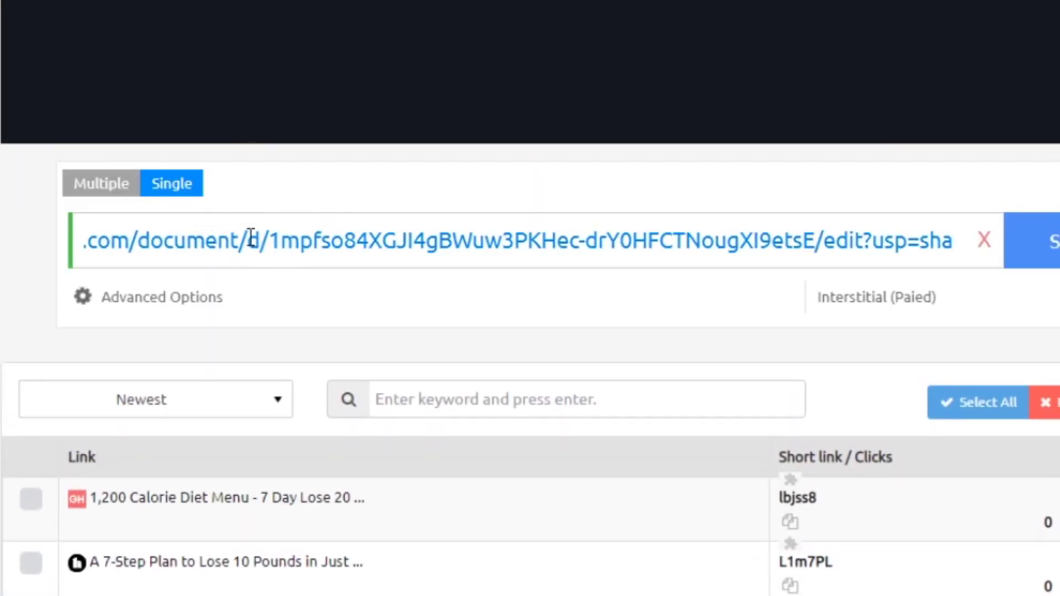
pyautogui.click(1044, 244)
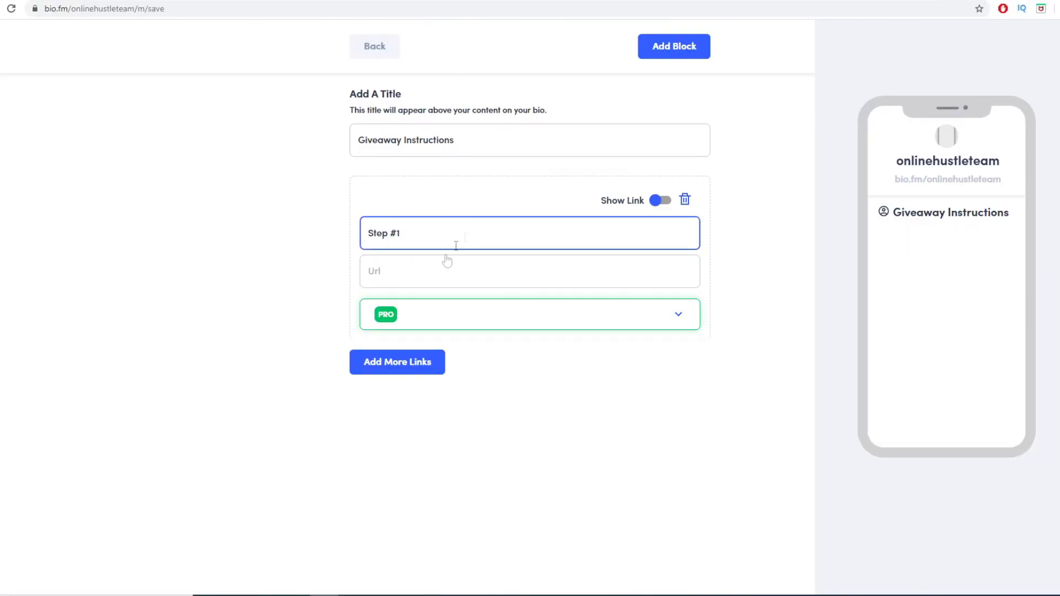
pyautogui.click(447, 261)
pyautogui.hotkey('ctrl', 'v')
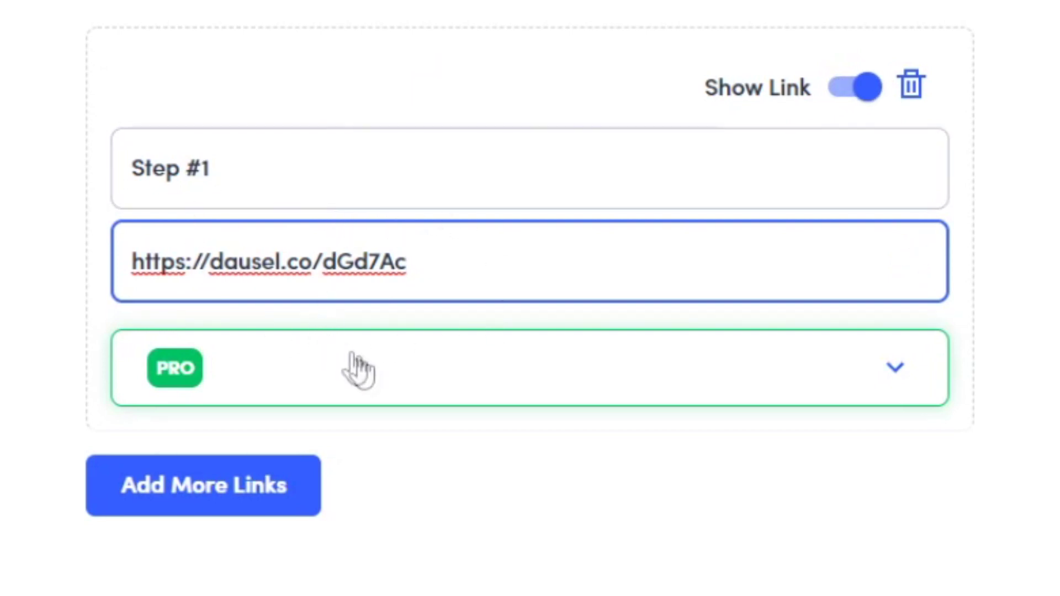
pyautogui.click(194, 500)
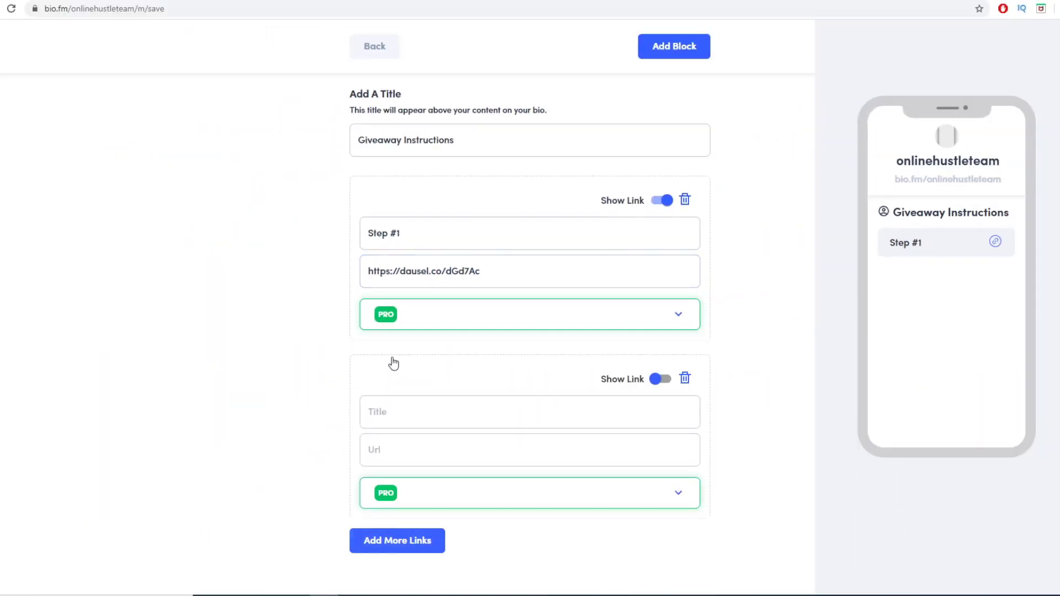
pyautogui.click(389, 410)
pyautogui.write('Step #2')
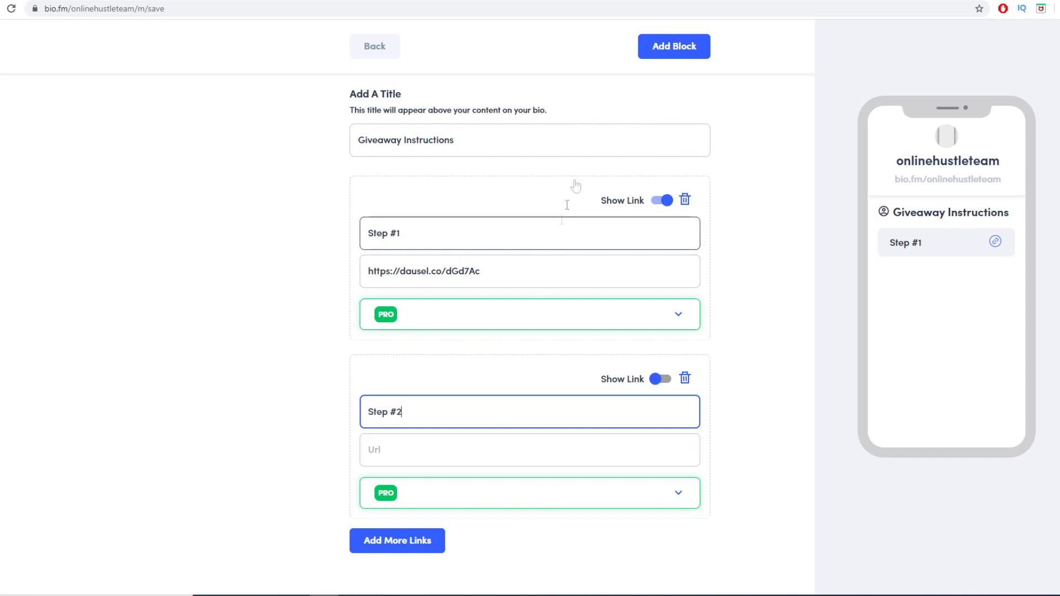
pyautogui.hotkey('ctrl', 'Tab')
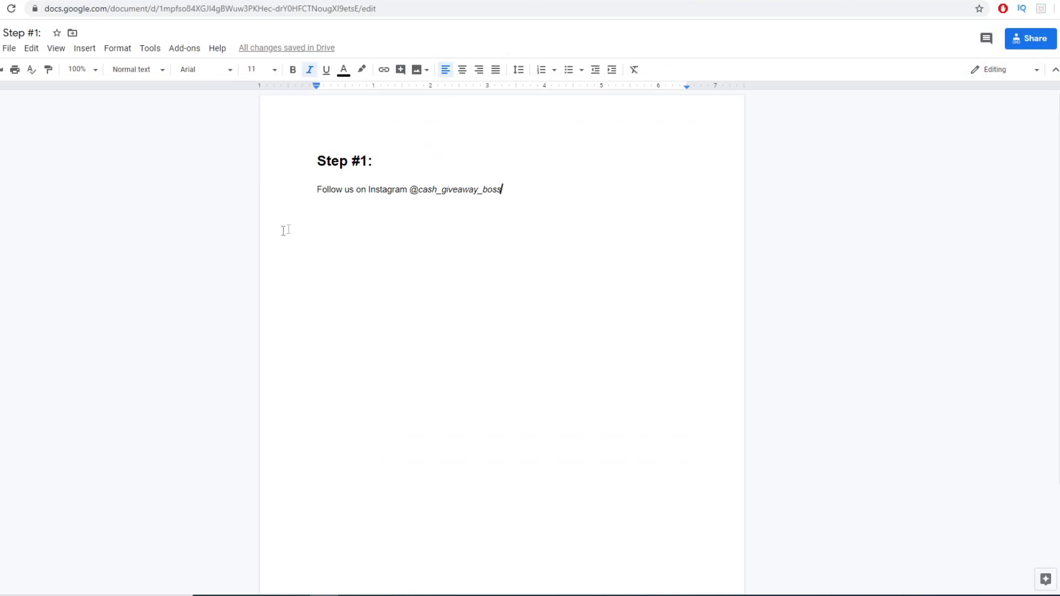
# - Create a new document containing the copied Step #2 text 'Like our last post'
pyautogui.click(10, 49)
pyautogui.moveTo(116, 102)
pyautogui.click(155, 105)
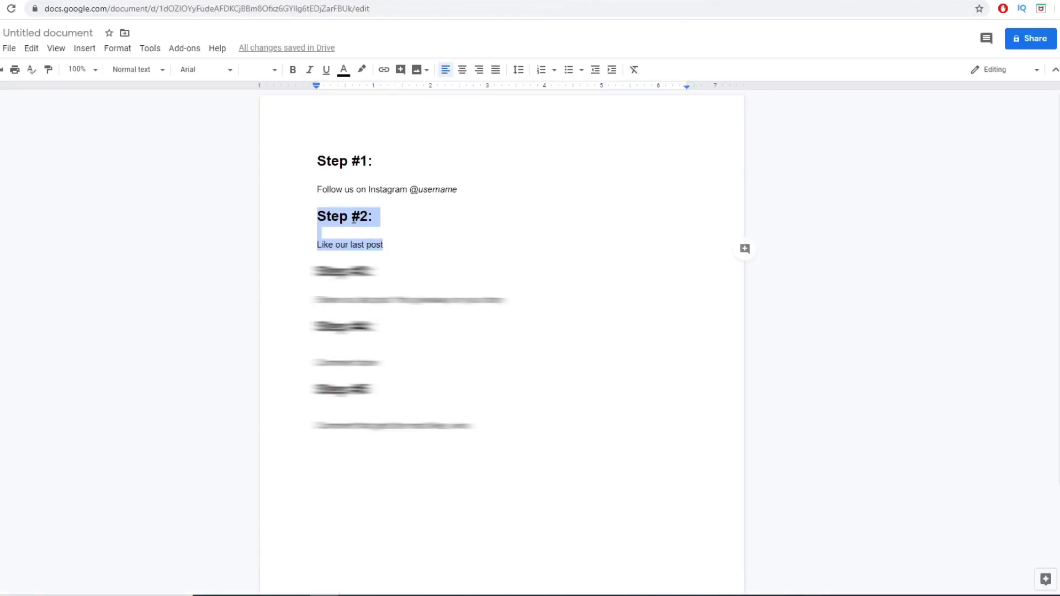
pyautogui.rightClick(354, 220)
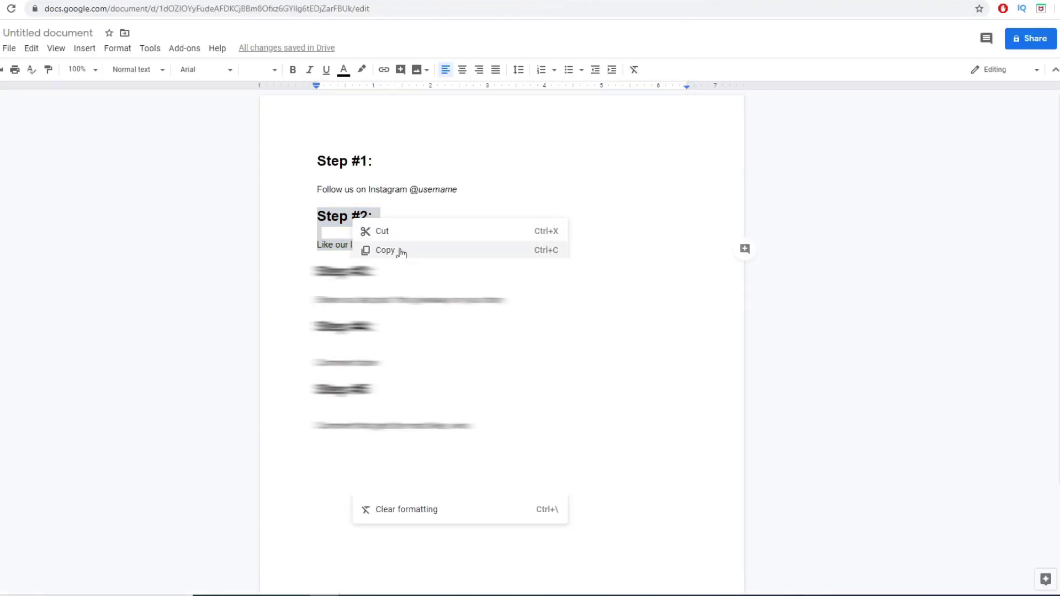
pyautogui.click(395, 249)
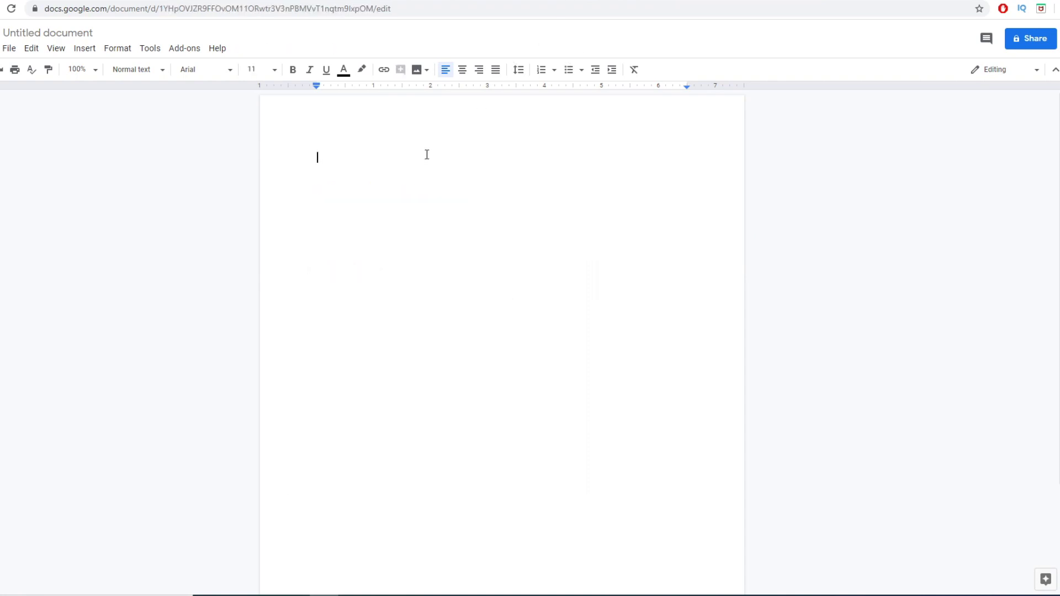
pyautogui.hotkey('ctrl', 'v')
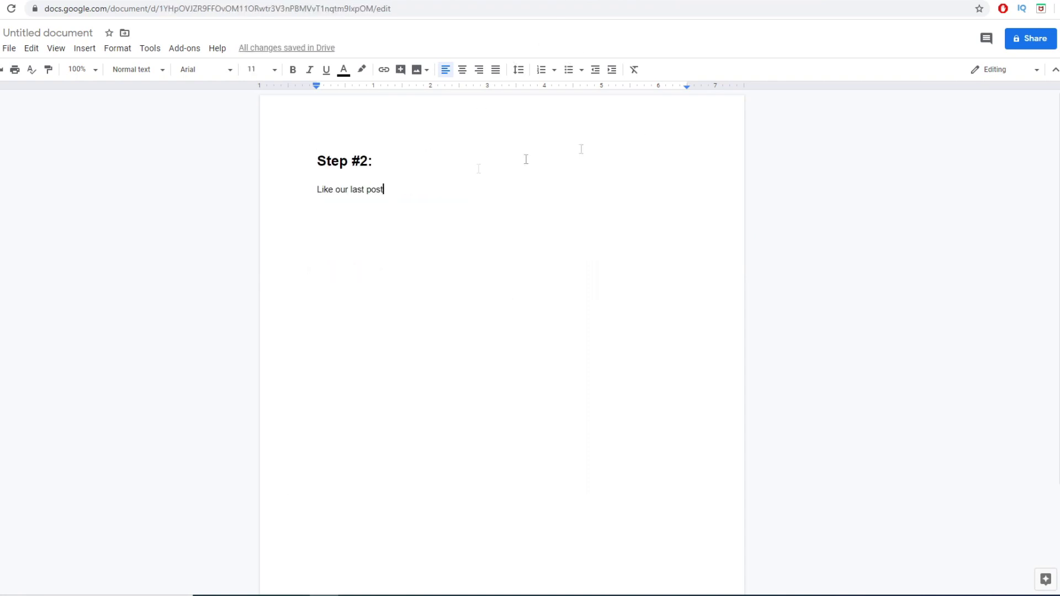
# - Share the document under the name 'Step #2:' and copy its shareable link
pyautogui.click(1029, 42)
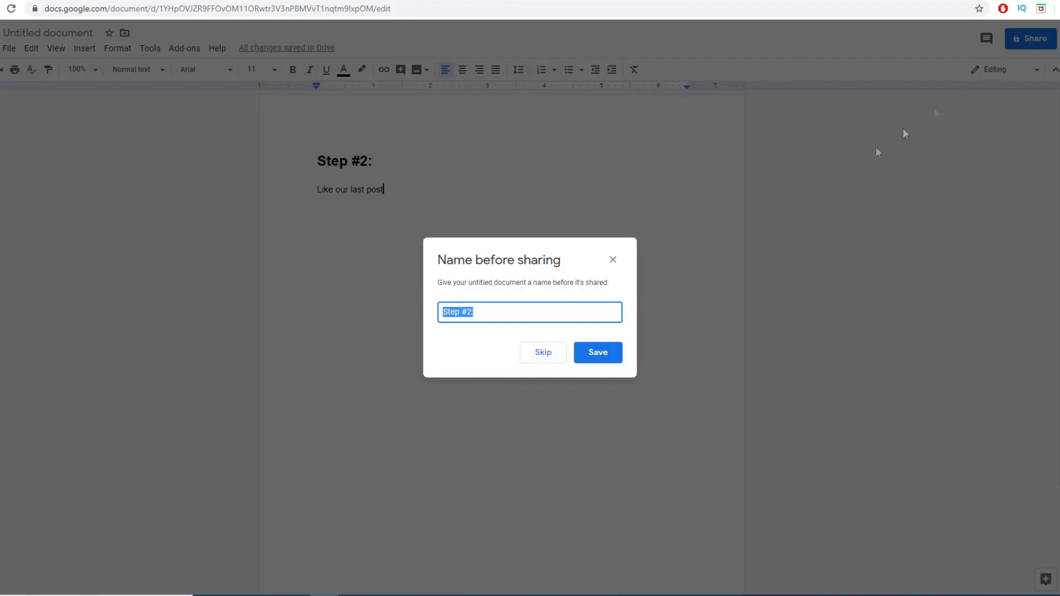
pyautogui.click(608, 350)
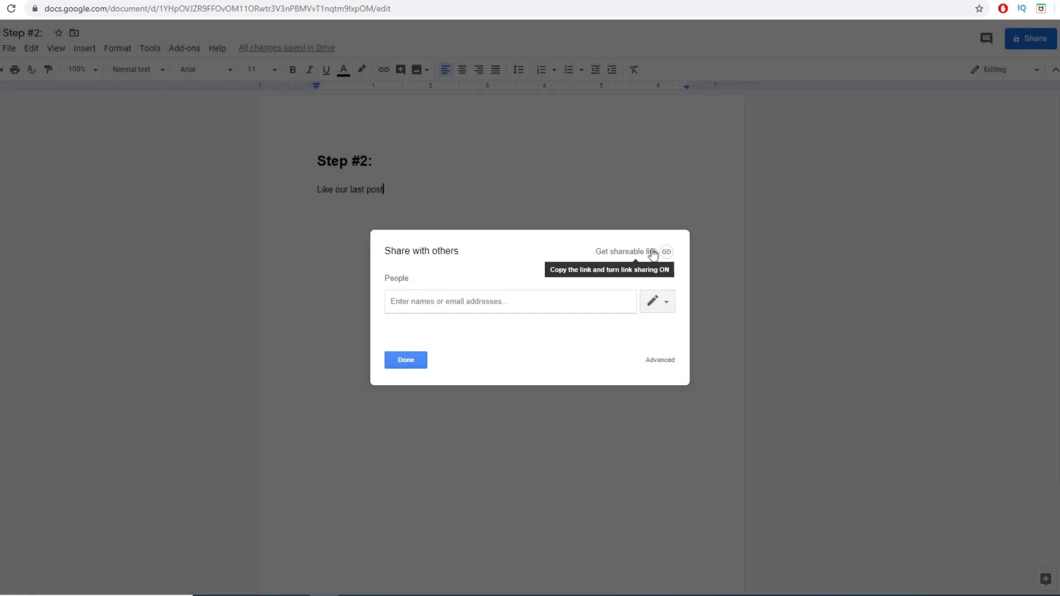
pyautogui.click(652, 251)
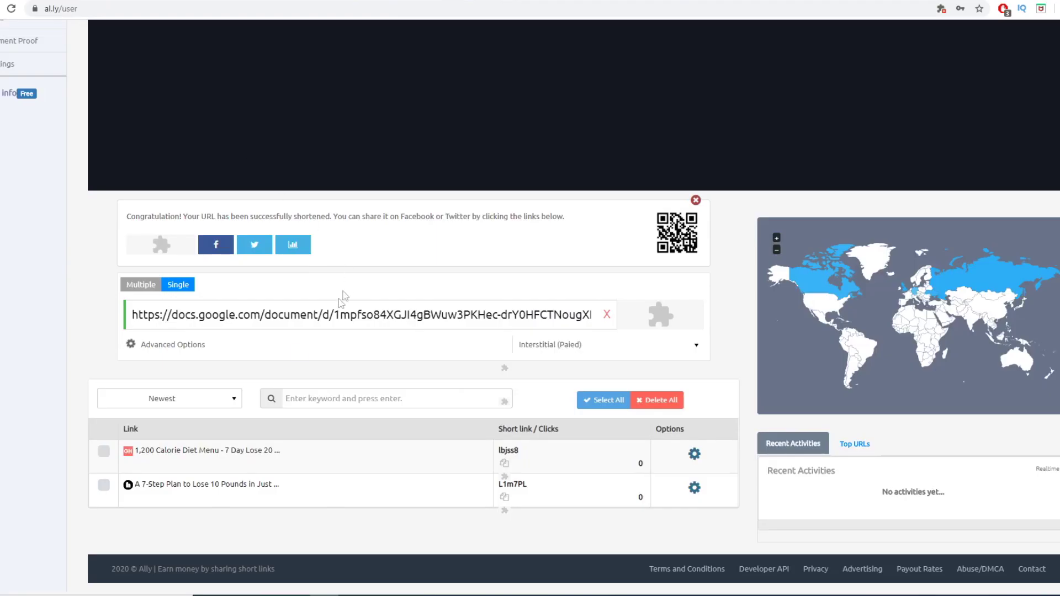
pyautogui.press('F5')
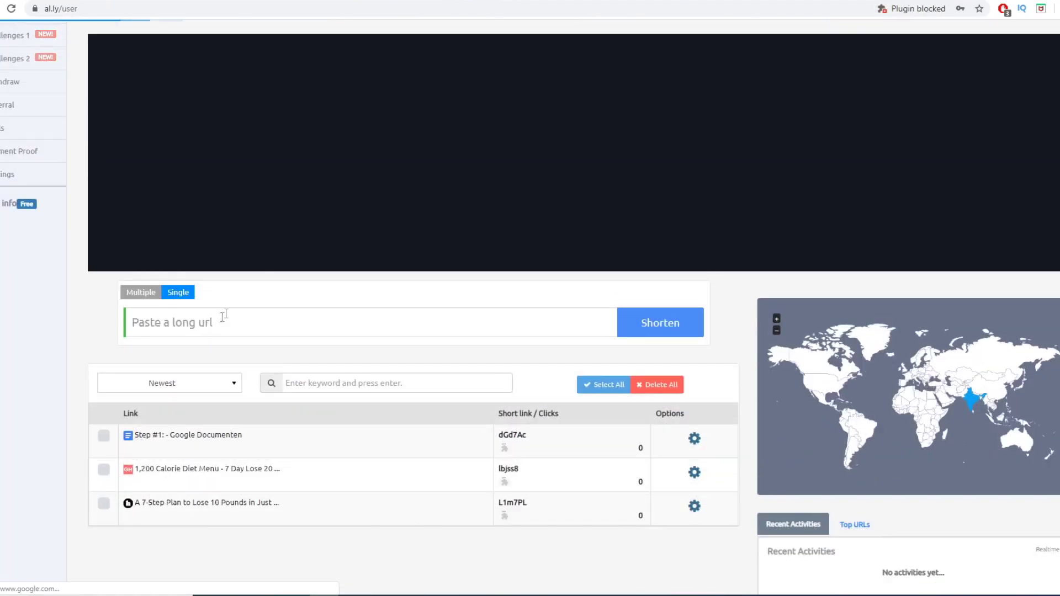
pyautogui.click(600, 316)
pyautogui.hotkey('ctrl', 'v')
pyautogui.press('Return')
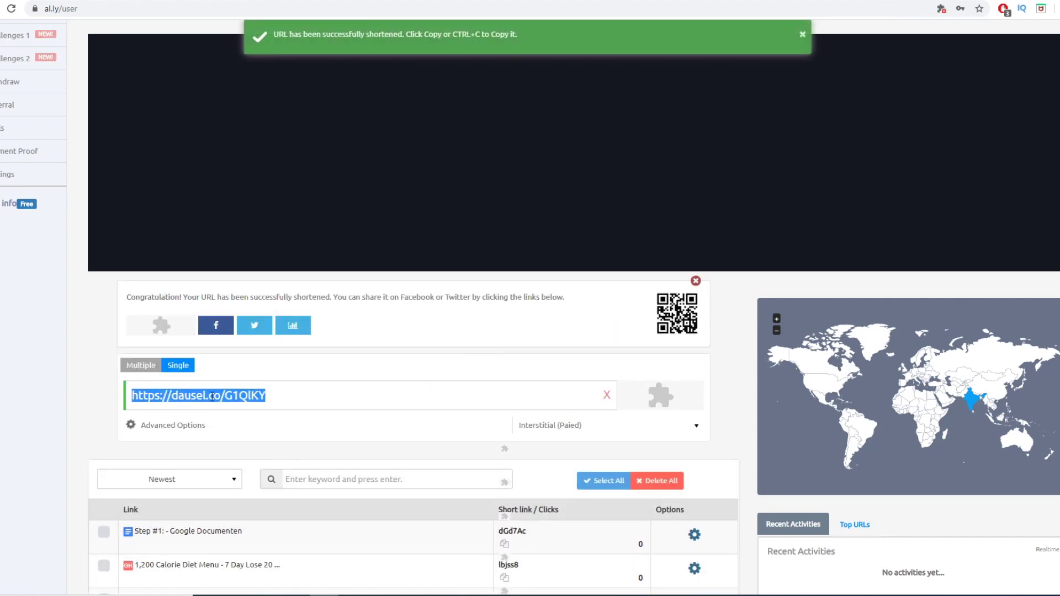
pyautogui.rightClick(210, 398)
pyautogui.click(251, 244)
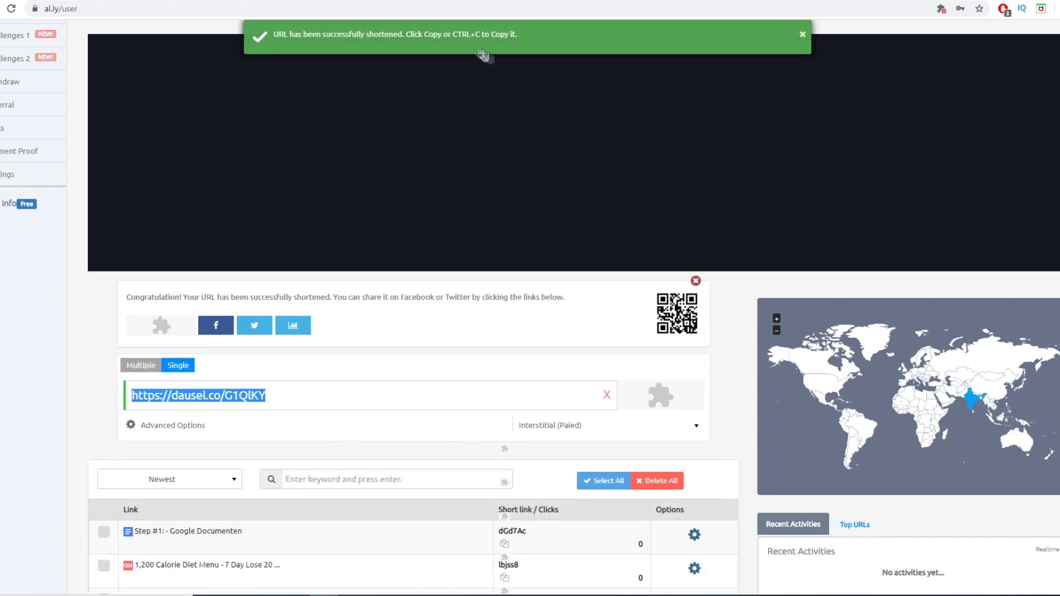
pyautogui.click(491, 1)
pyautogui.click(397, 449)
pyautogui.hotkey('ctrl', 'v')
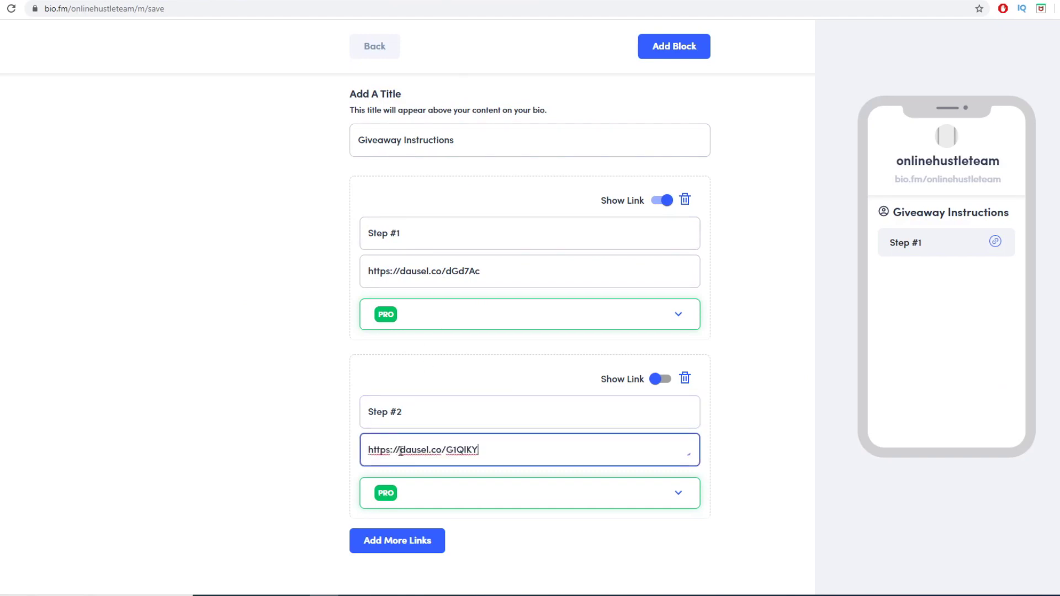
pyautogui.click(389, 545)
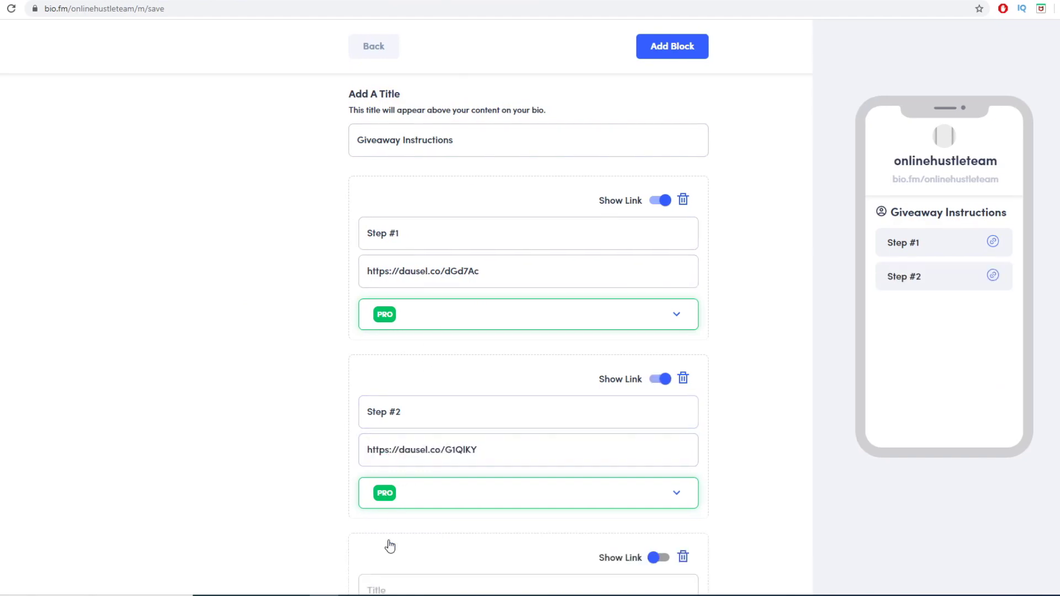
pyautogui.scroll(-3, 293, 436)
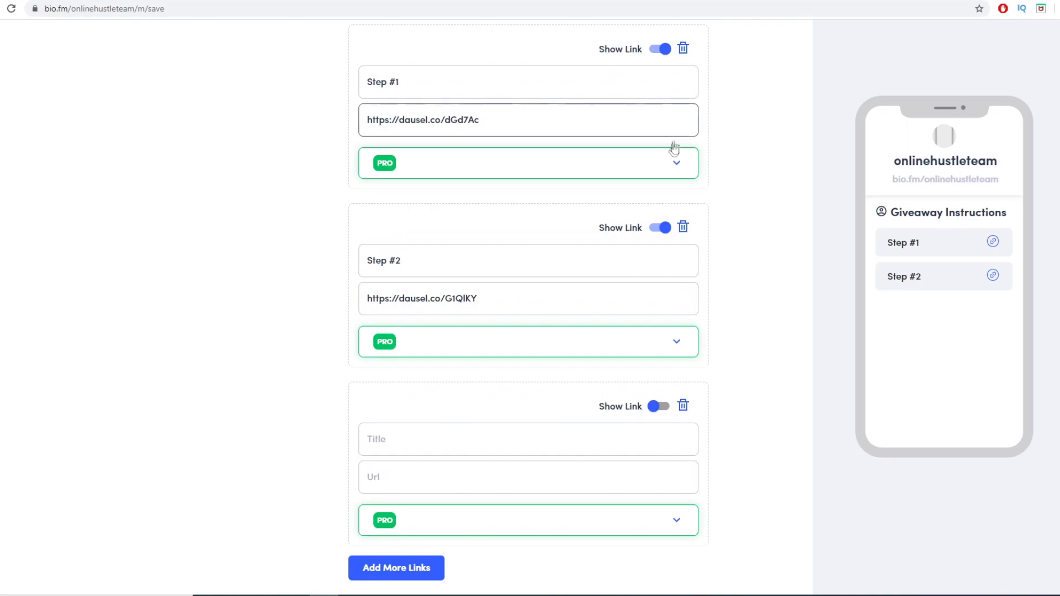
pyautogui.click(497, 2)
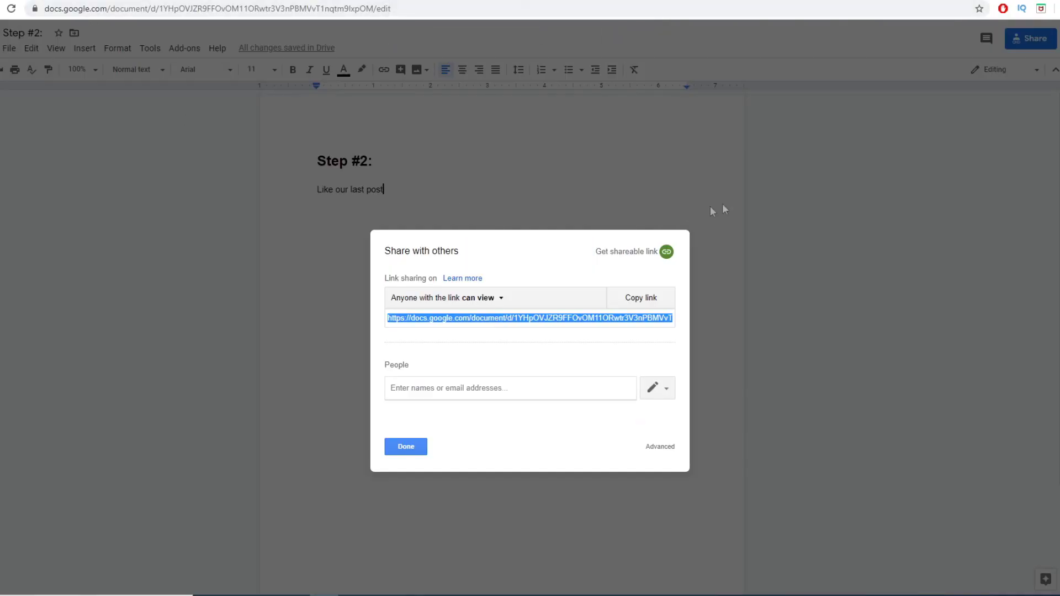
# - Create a new document holding the Step #3 text 'Share our last post / this giveaway on your story'
pyautogui.click(406, 447)
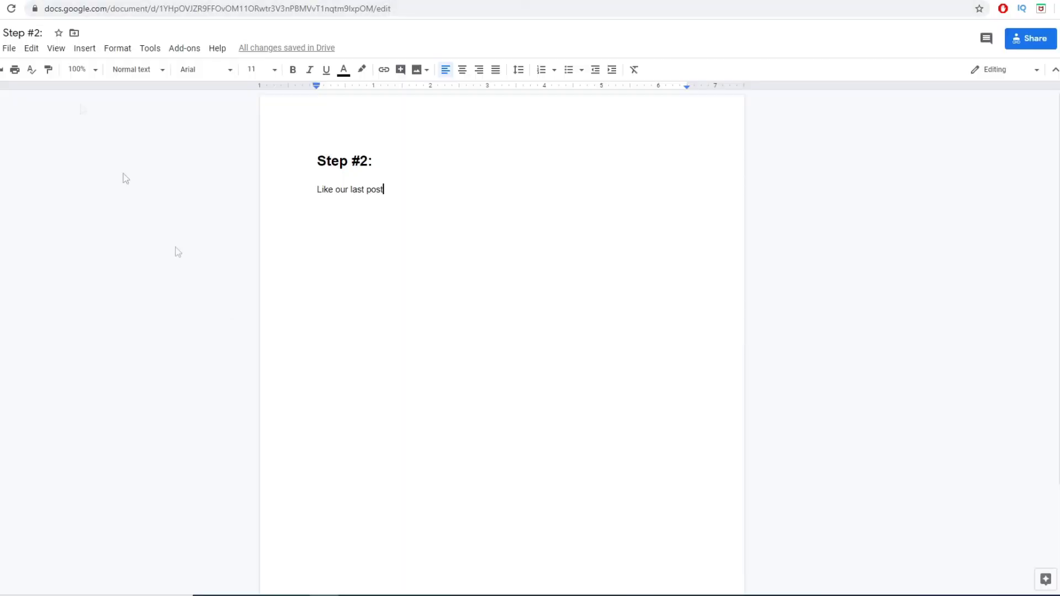
pyautogui.click(9, 48)
pyautogui.moveTo(53, 105)
pyautogui.click(152, 103)
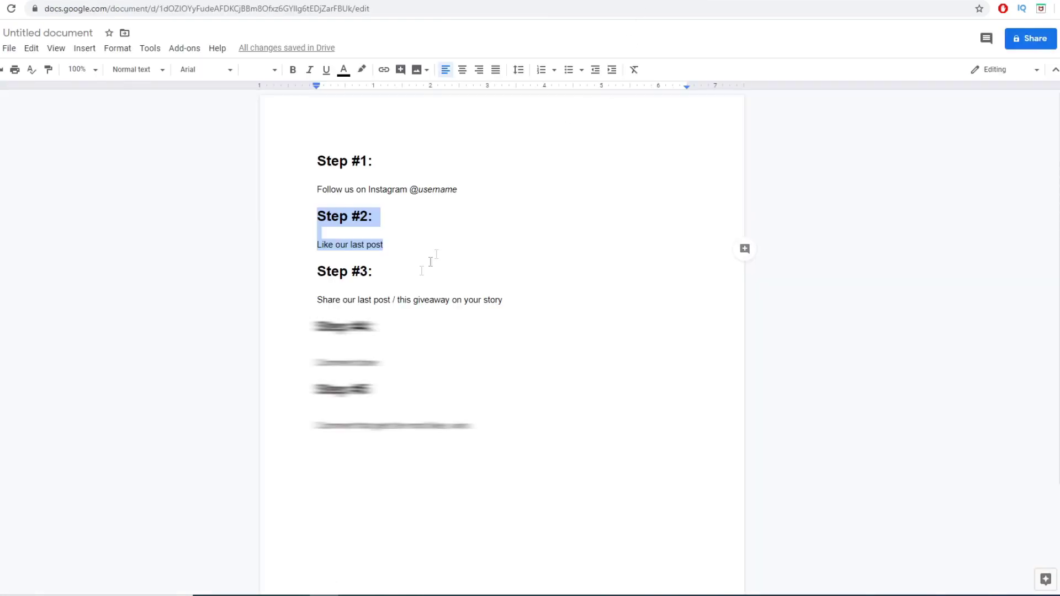
pyautogui.moveTo(526, 299); pyautogui.dragTo(321, 275)
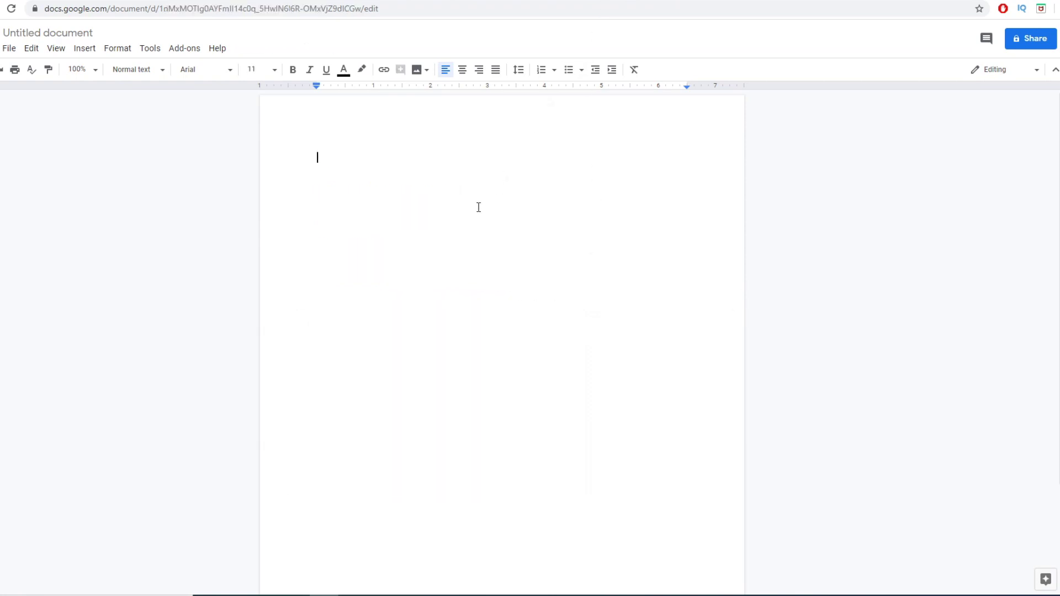
pyautogui.hotkey('ctrl', 'v')
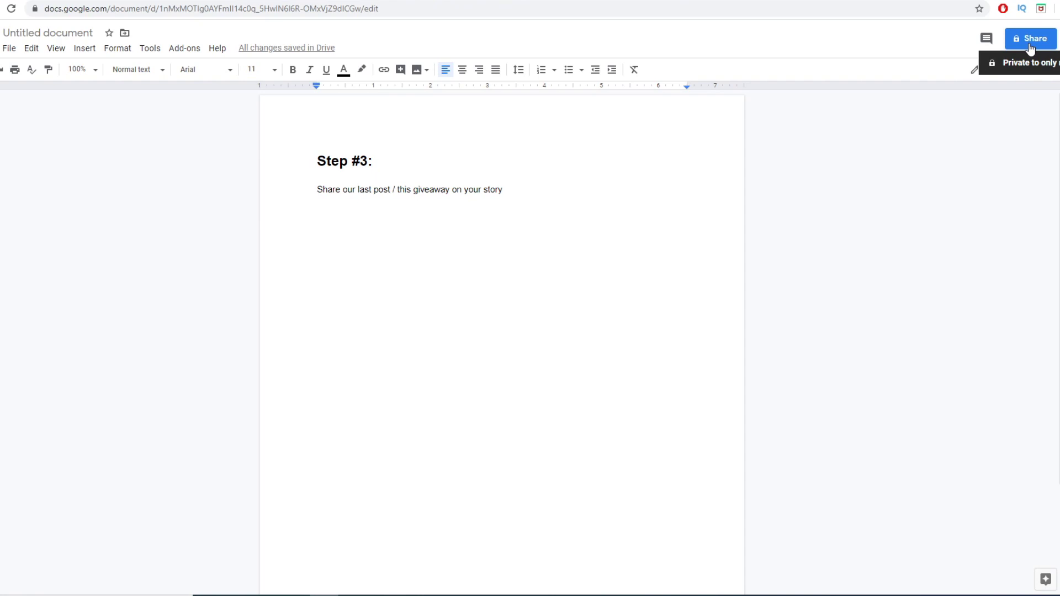
# - Share the document under the name 'Step #3:' and copy its shareable link
pyautogui.click(1030, 44)
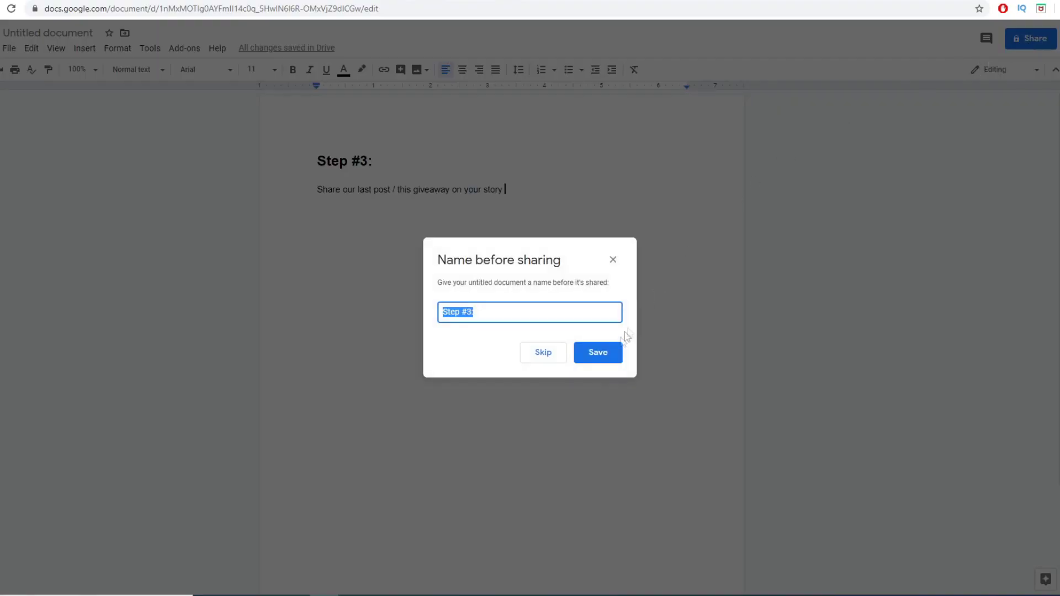
pyautogui.click(603, 351)
pyautogui.click(639, 254)
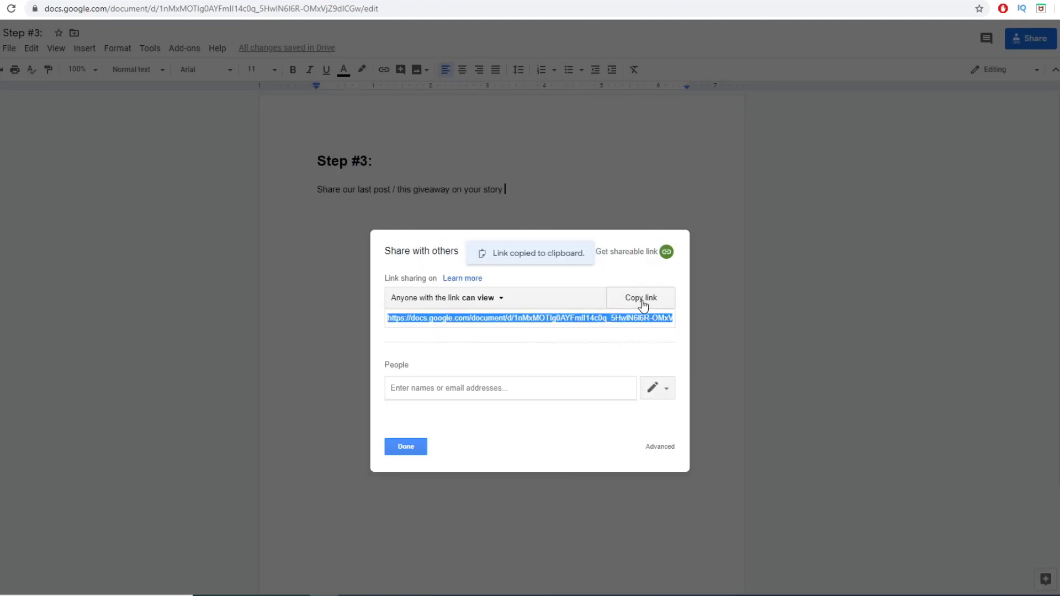
pyautogui.hotkey('ctrl', 'Tab')
pyautogui.press('F5')
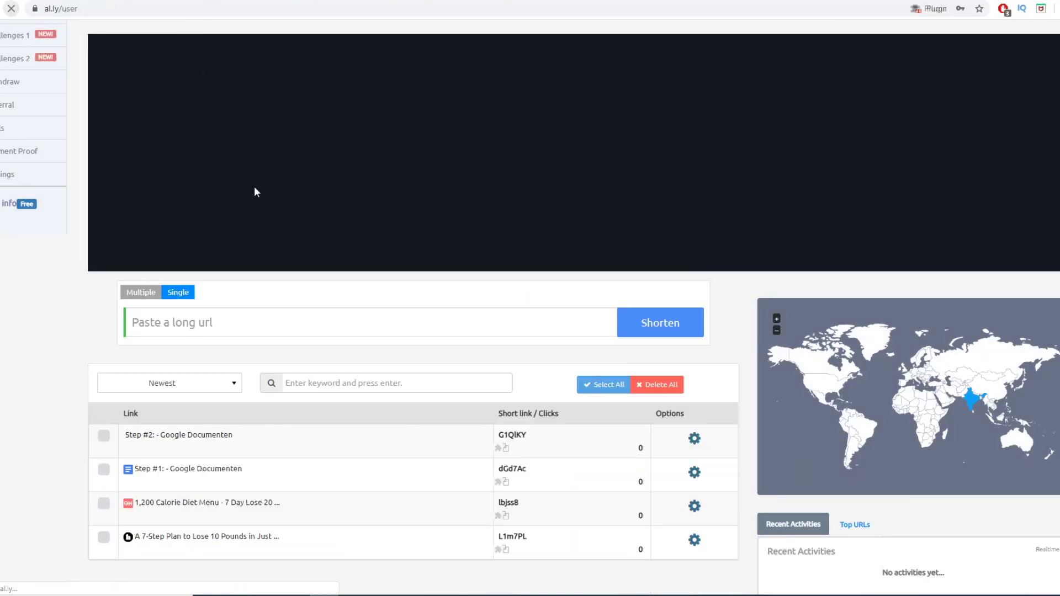
pyautogui.click(224, 322)
pyautogui.hotkey('ctrl', 'v')
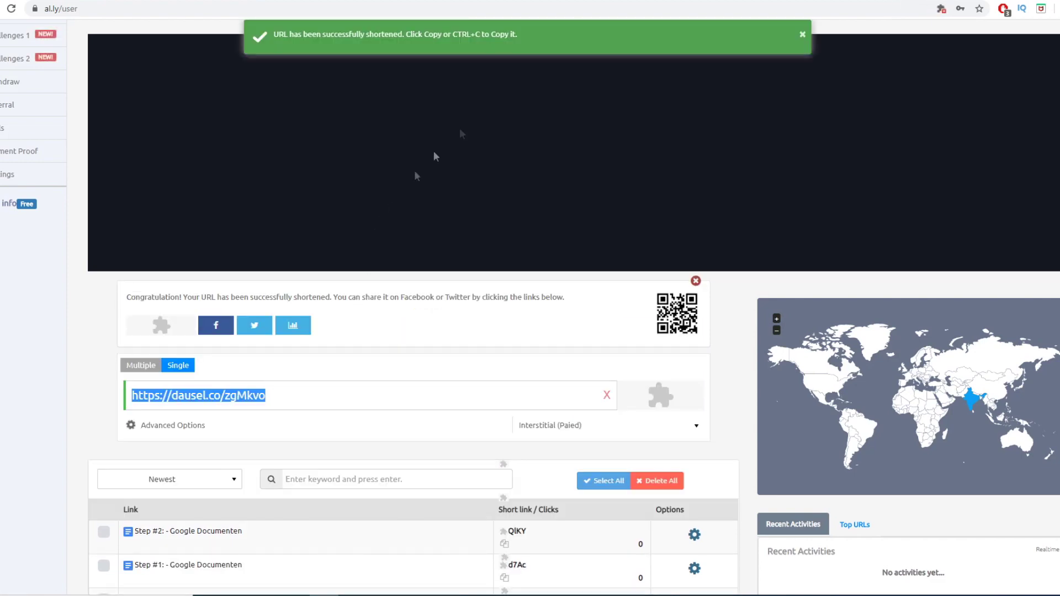
pyautogui.hotkey('ctrl', 'c')
pyautogui.hotkey('ctrl', 'Tab')
pyautogui.click(373, 478)
pyautogui.hotkey('ctrl', 'v')
# - Title the third bio.fm link Step #3
pyautogui.click(406, 263)
pyautogui.hotkey('ctrl', 'a')
pyautogui.hotkey('ctrl', 'c')
pyautogui.click(387, 440)
pyautogui.hotkey('ctrl', 'v')
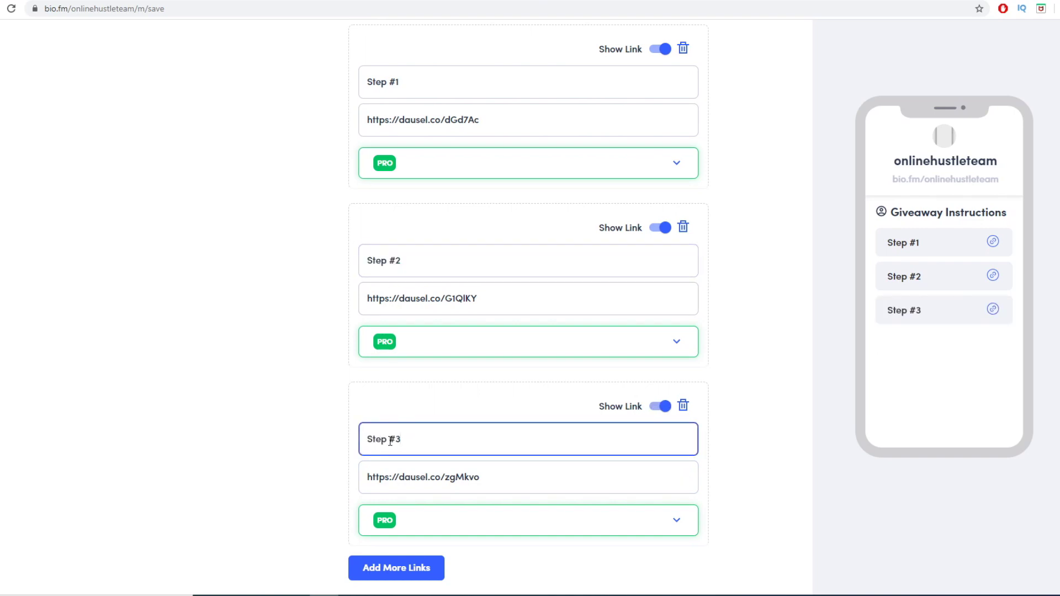
# - Add a fourth empty link entry below Step #3 and close the Step #3 sharing dialog
pyautogui.click(362, 568)
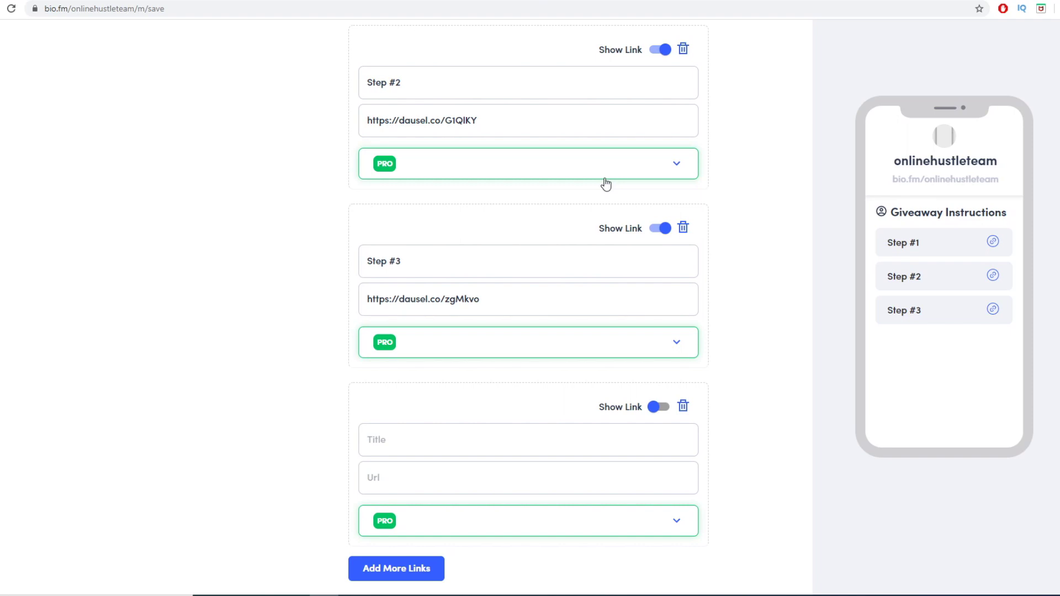
pyautogui.scroll(3, 606, 184)
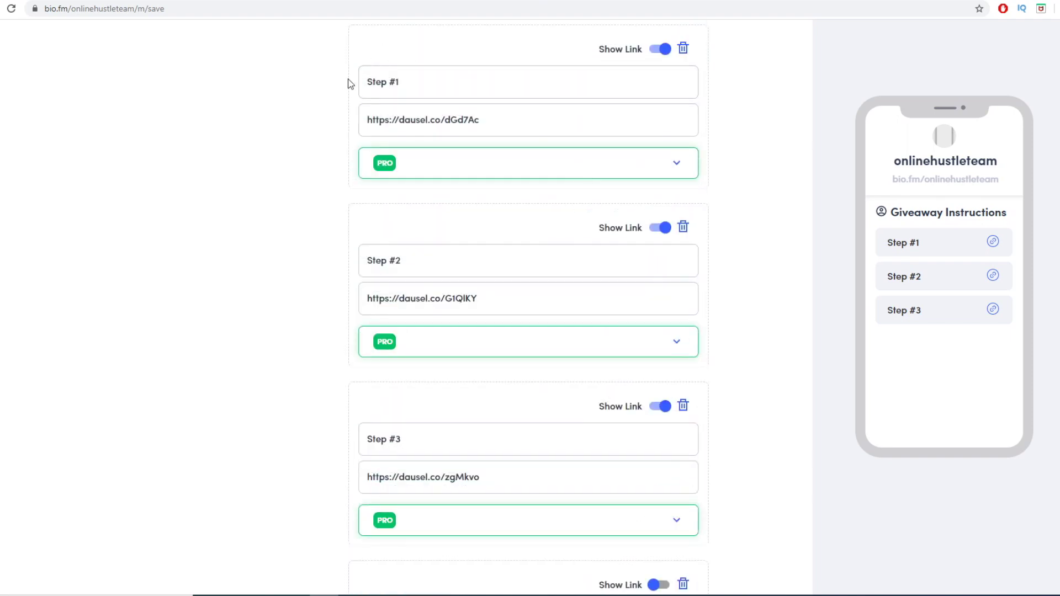
pyautogui.scroll(-3, 350, 83)
pyautogui.scroll(3, 348, 83)
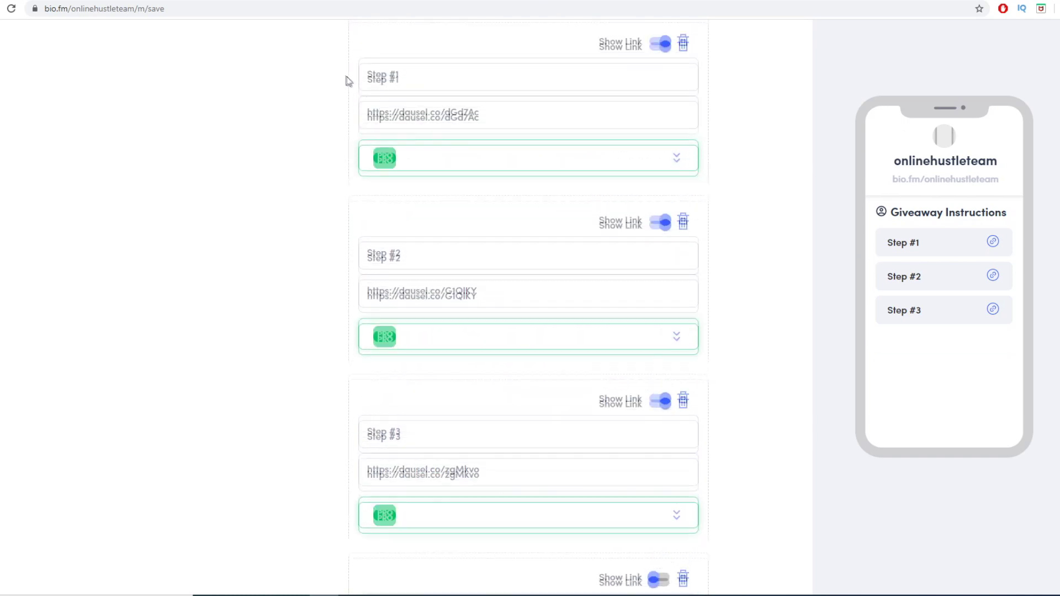
pyautogui.scroll(-3, 260, 144)
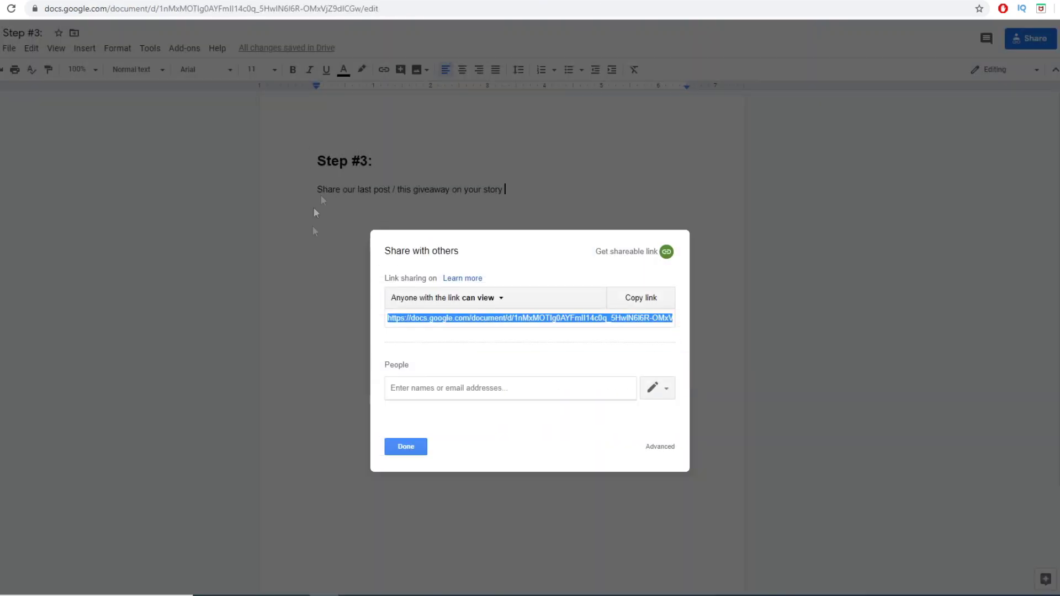
pyautogui.click(406, 447)
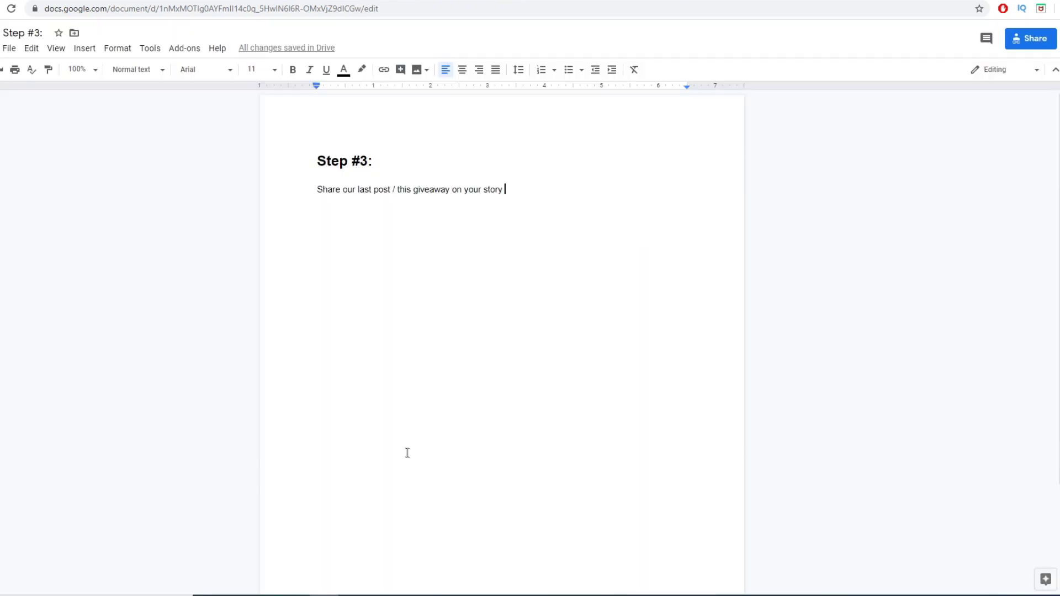
# - Create a new document containing the Step #4 text 'Comment done'
pyautogui.click(8, 49)
pyautogui.moveTo(42, 100)
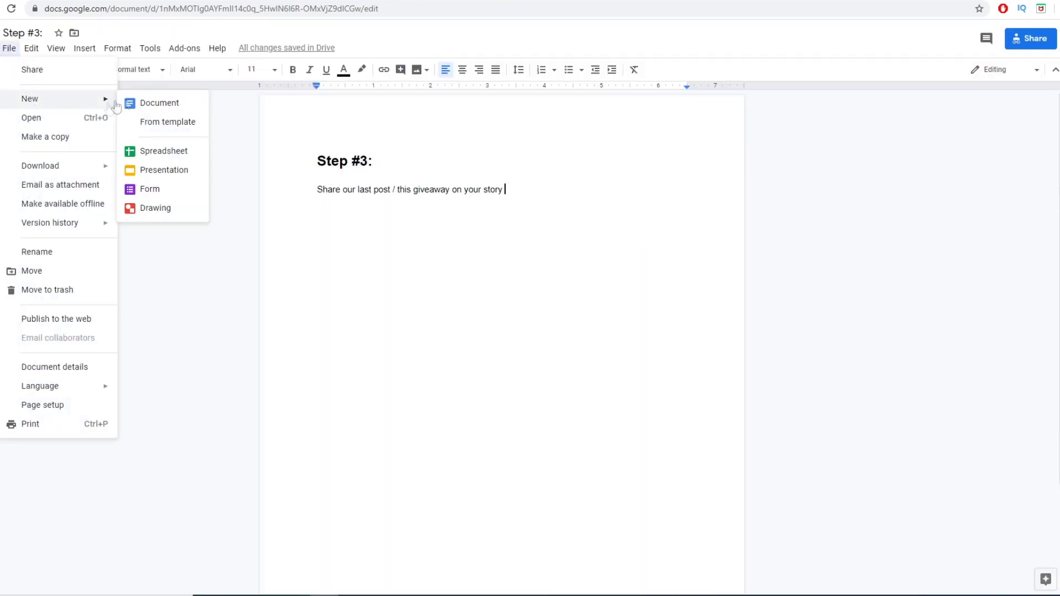
pyautogui.click(185, 104)
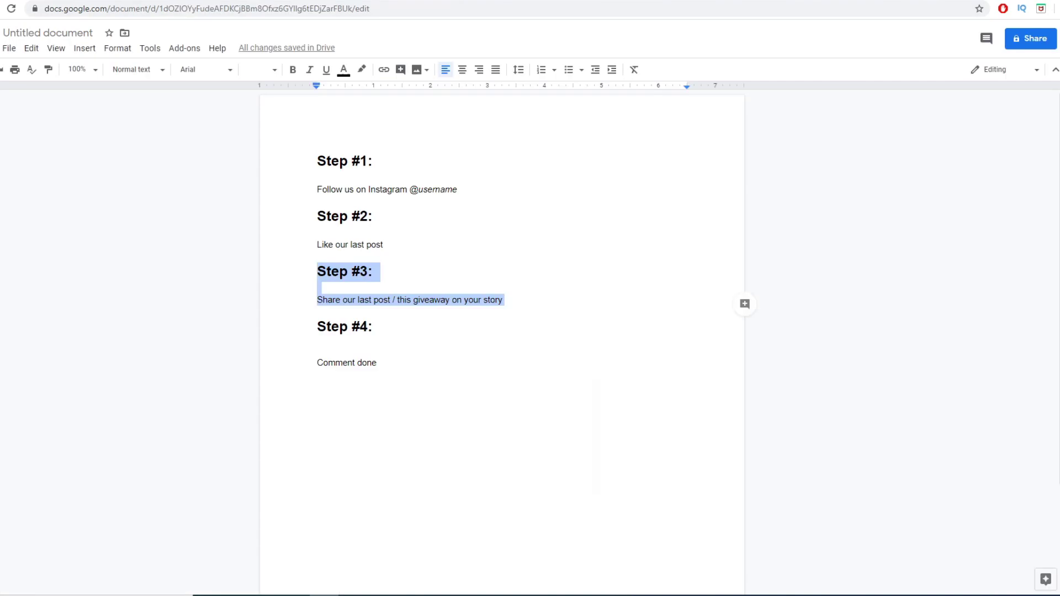
pyautogui.click(396, 353)
pyautogui.moveTo(379, 362); pyautogui.dragTo(322, 329)
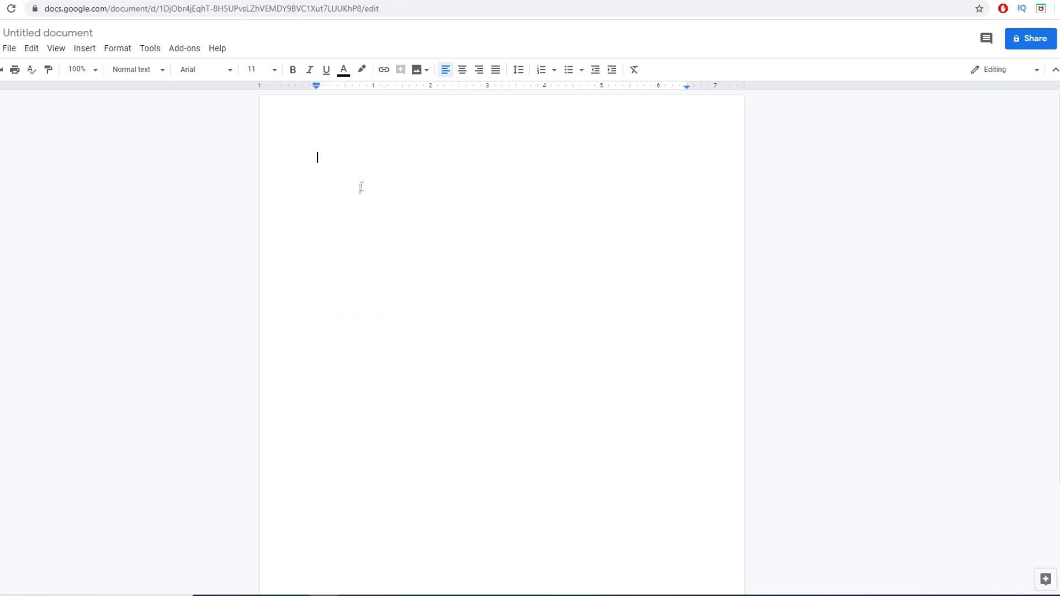
pyautogui.tripleClick(361, 152)
pyautogui.hotkey('ctrl', 'v')
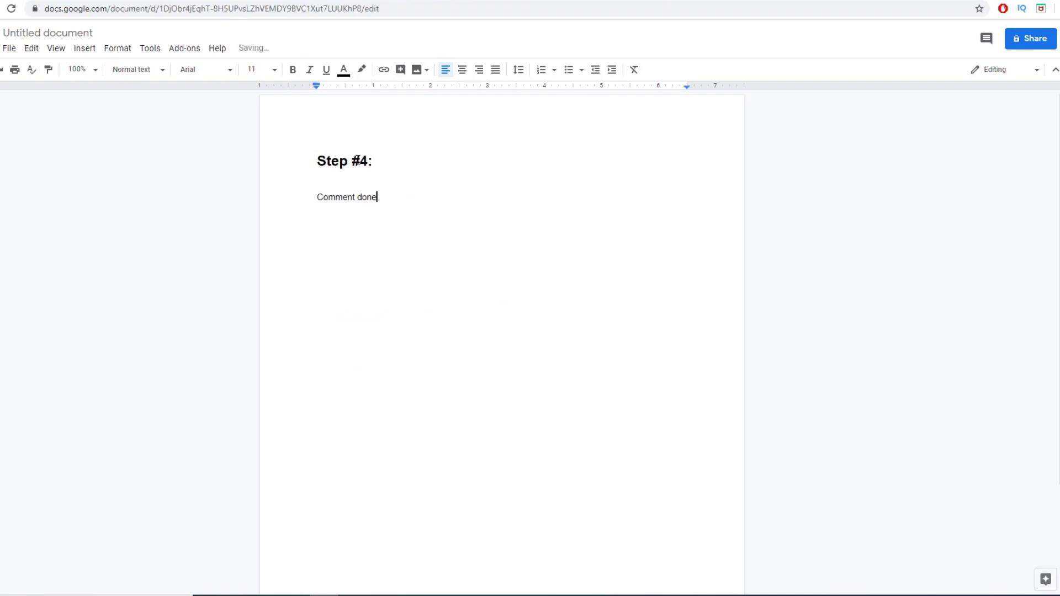
# - Share the document as 'Step #4:' and copy its shareable link
pyautogui.click(1030, 38)
pyautogui.click(600, 358)
pyautogui.click(639, 251)
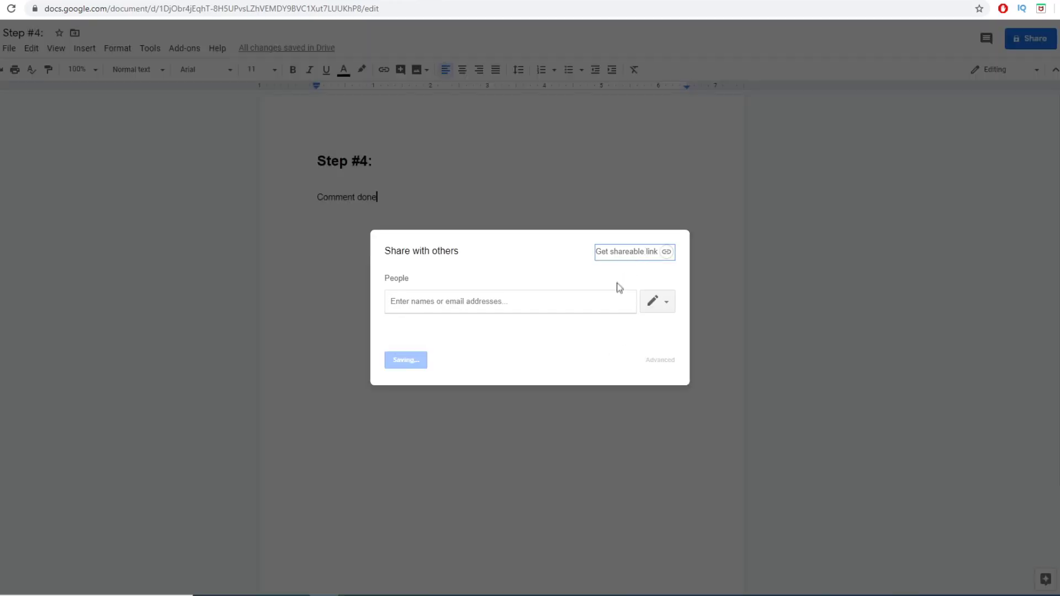
pyautogui.click(331, 254)
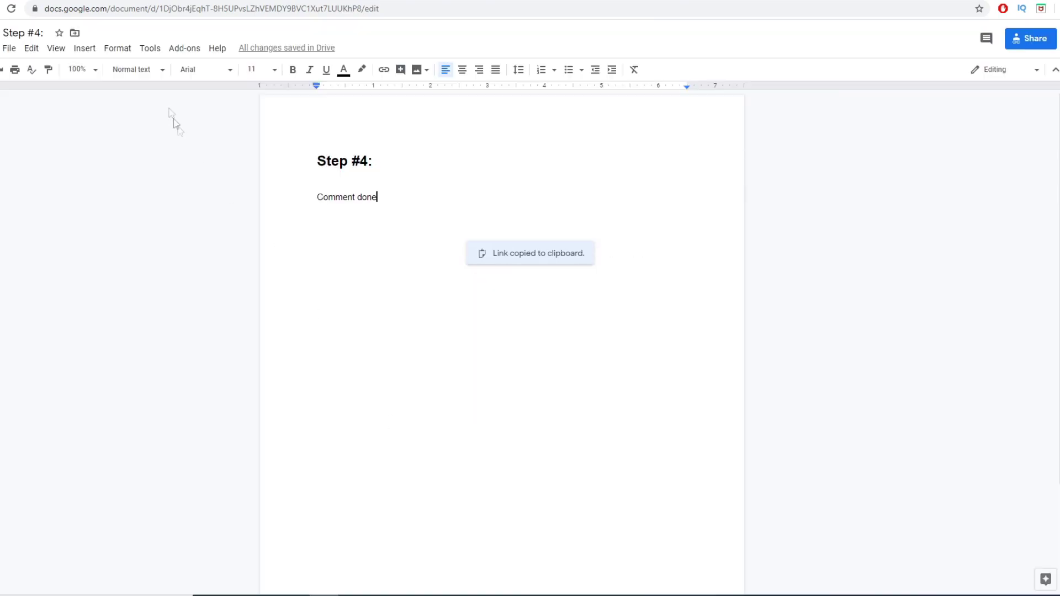
pyautogui.hotkey('ctrl', 'Tab')
pyautogui.click(11, 8)
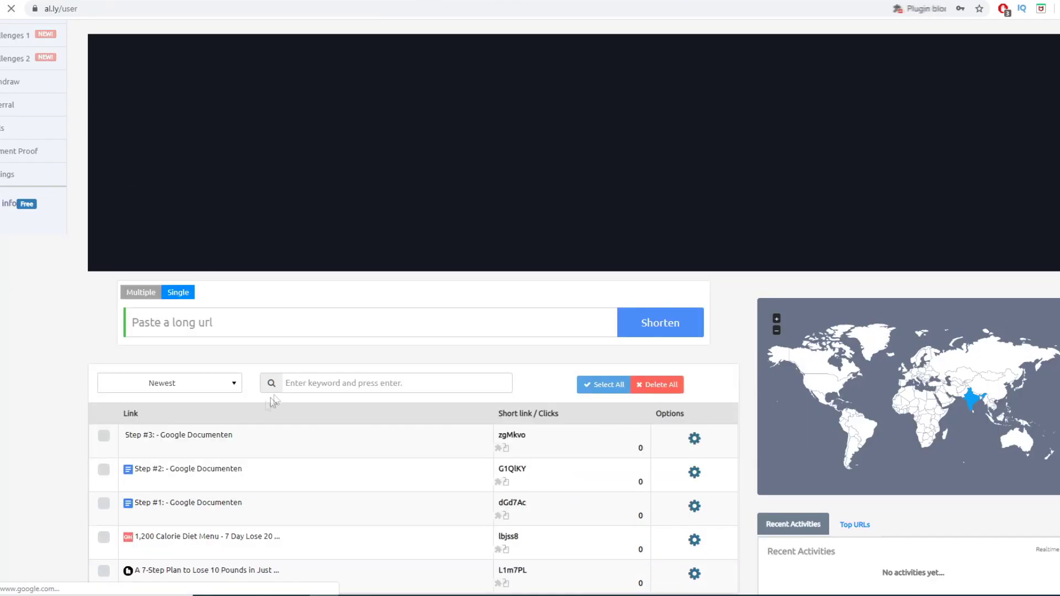
pyautogui.click(221, 328)
pyautogui.hotkey('ctrl', 'v')
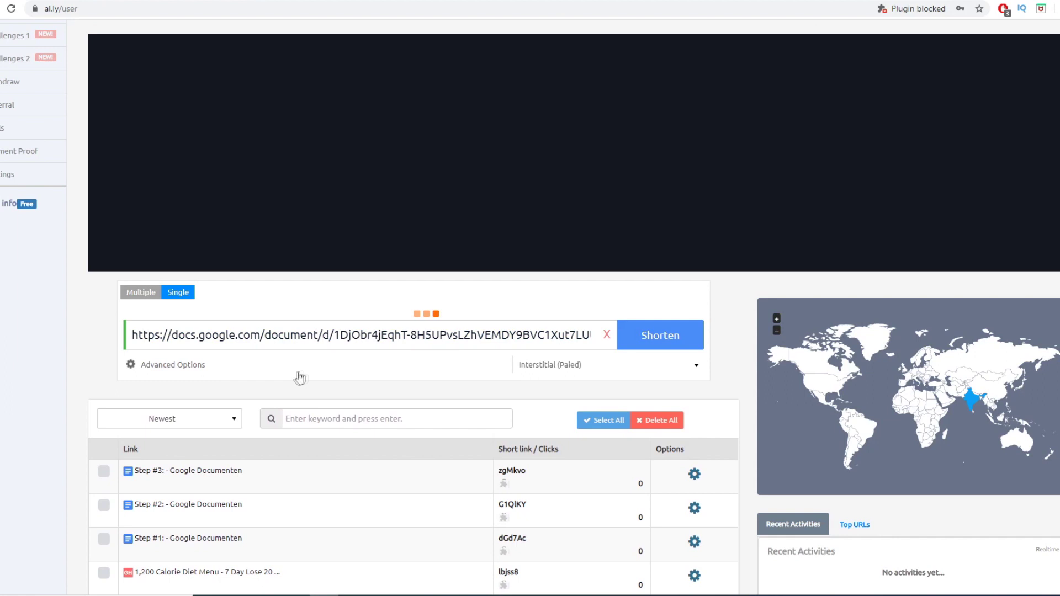
pyautogui.rightClick(229, 396)
pyautogui.click(284, 241)
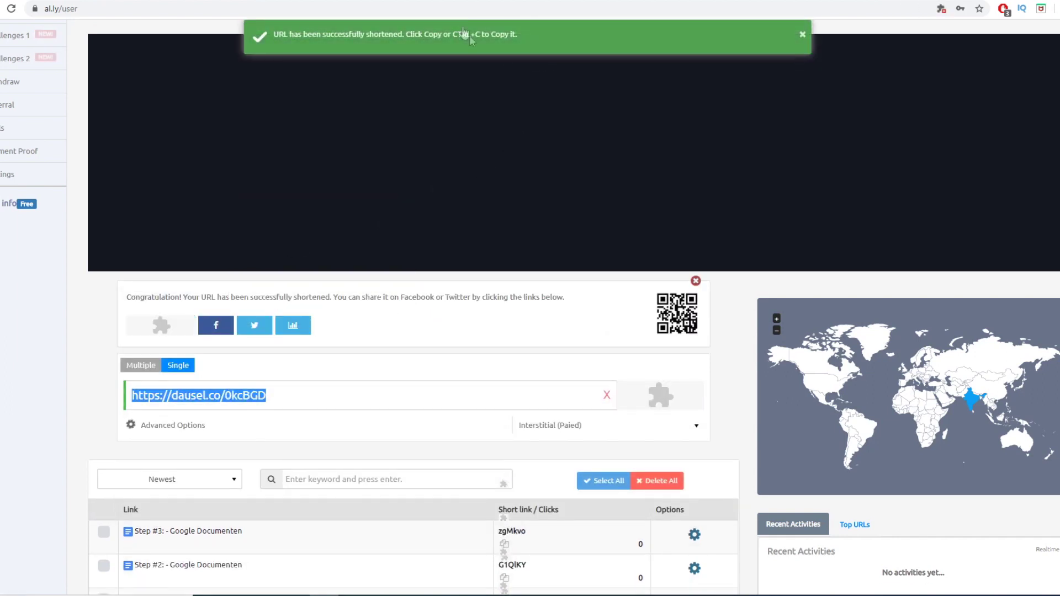
pyautogui.hotkey('ctrl', 'Tab')
pyautogui.click(393, 475)
pyautogui.write('https://dausel.co/0kcBGD')
# - Title the fourth link Step #4 and add a fifth empty link card
pyautogui.click(384, 262)
pyautogui.hotkey('ctrl', 'a')
pyautogui.hotkey('ctrl', 'c')
pyautogui.click(381, 439)
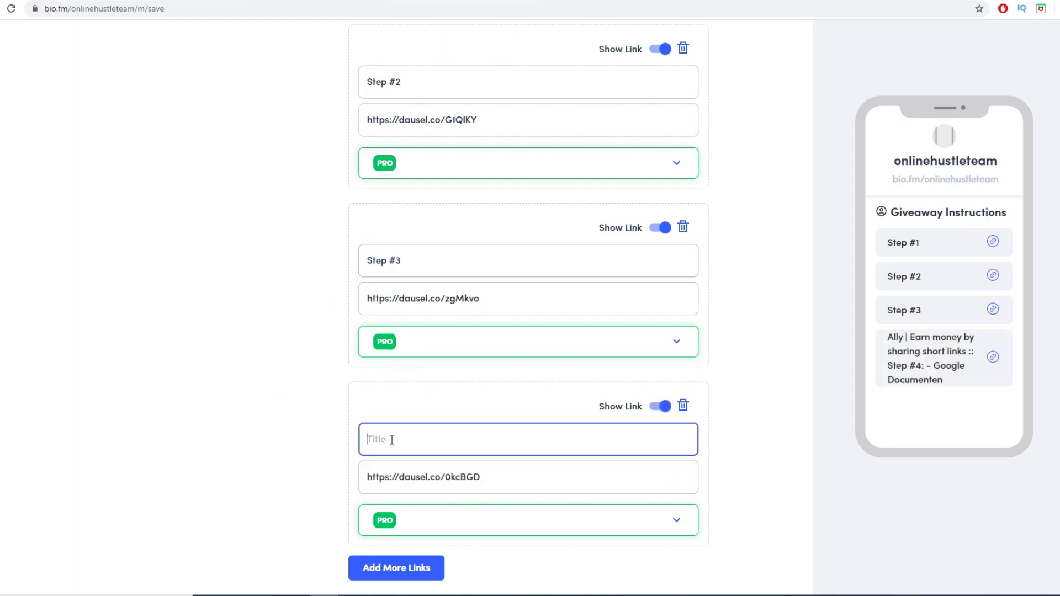
pyautogui.hotkey('ctrl', 'v')
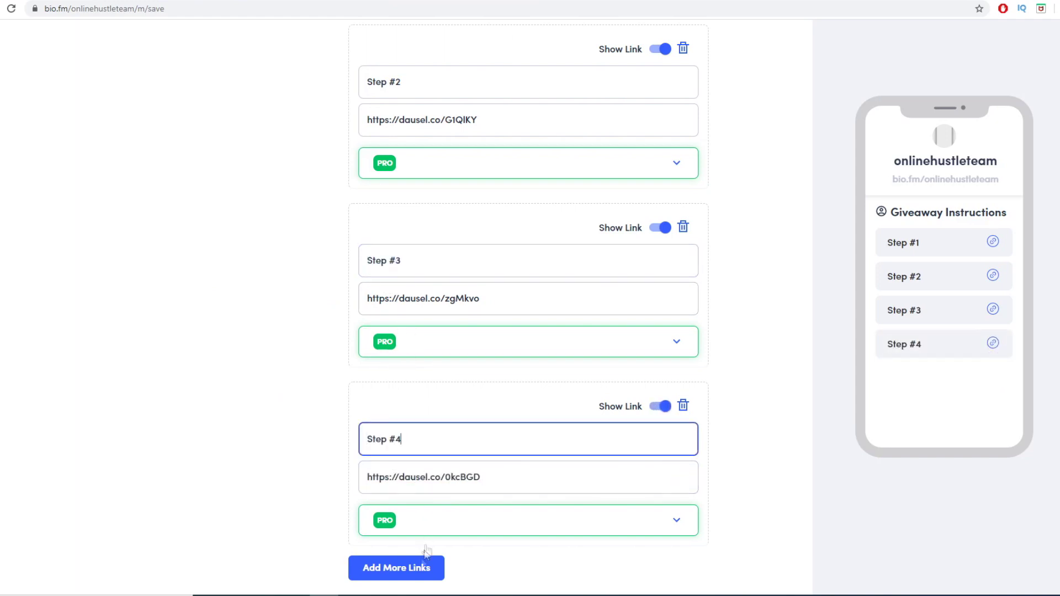
pyautogui.click(415, 569)
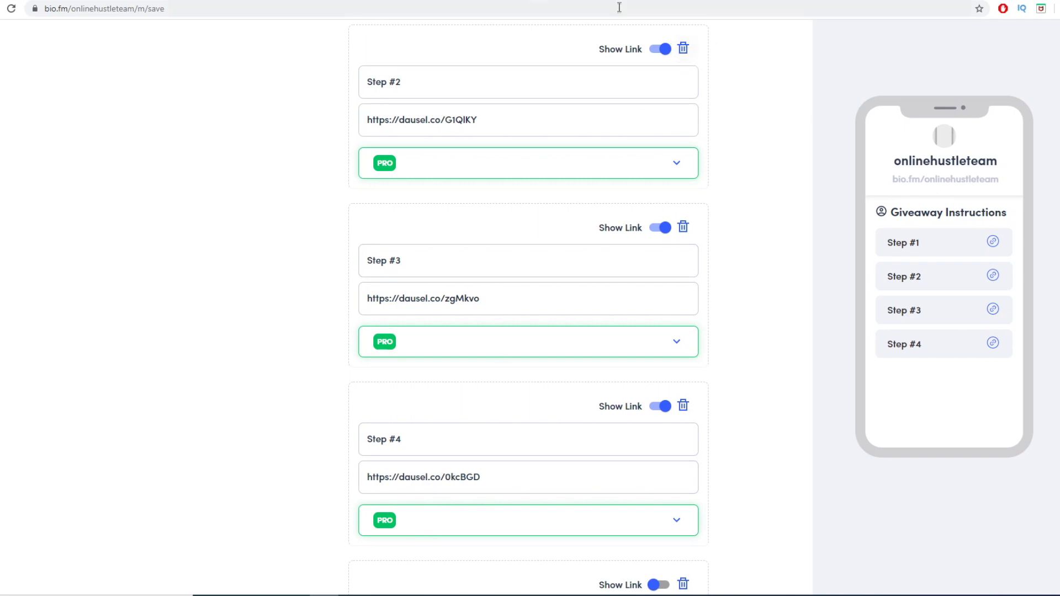
pyautogui.hotkey('ctrl', 'Tab')
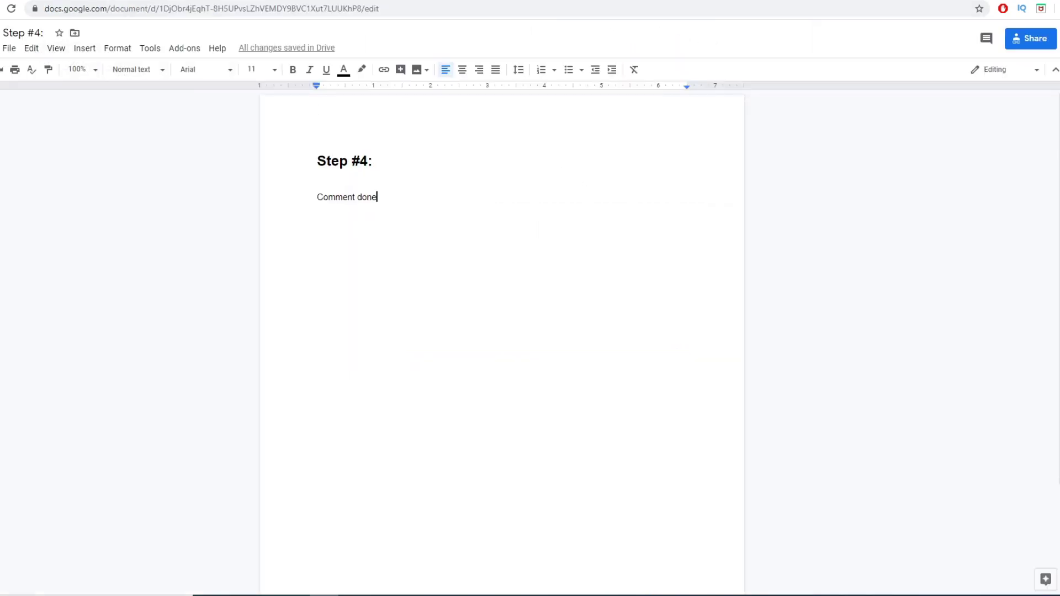
# - Create a new document with the Step #5 text 'Comment that gets the most likes, wins'
pyautogui.click(9, 48)
pyautogui.moveTo(47, 98)
pyautogui.click(155, 103)
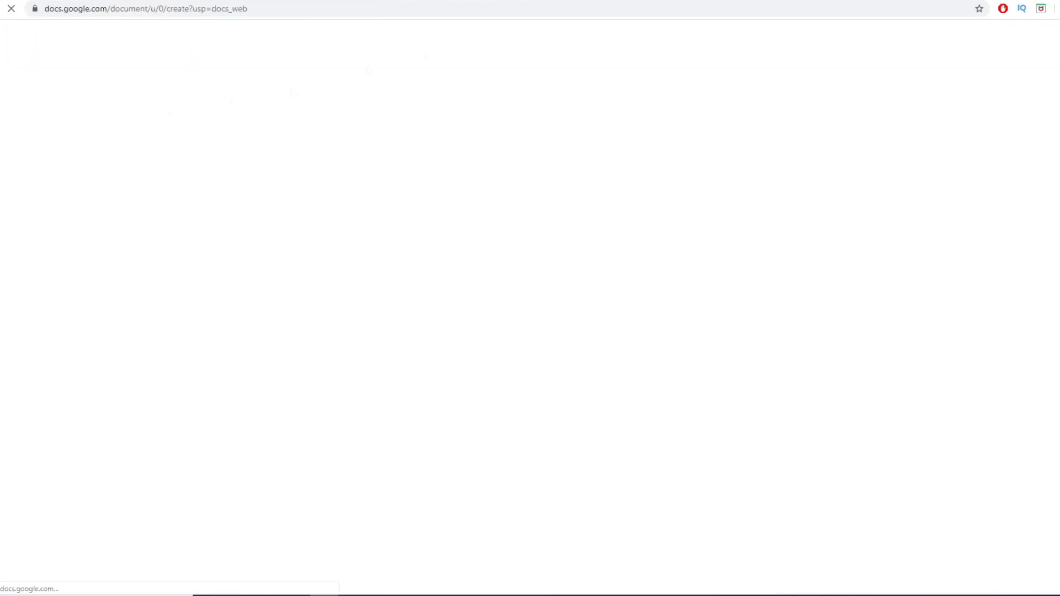
pyautogui.moveTo(500, 424); pyautogui.dragTo(319, 392)
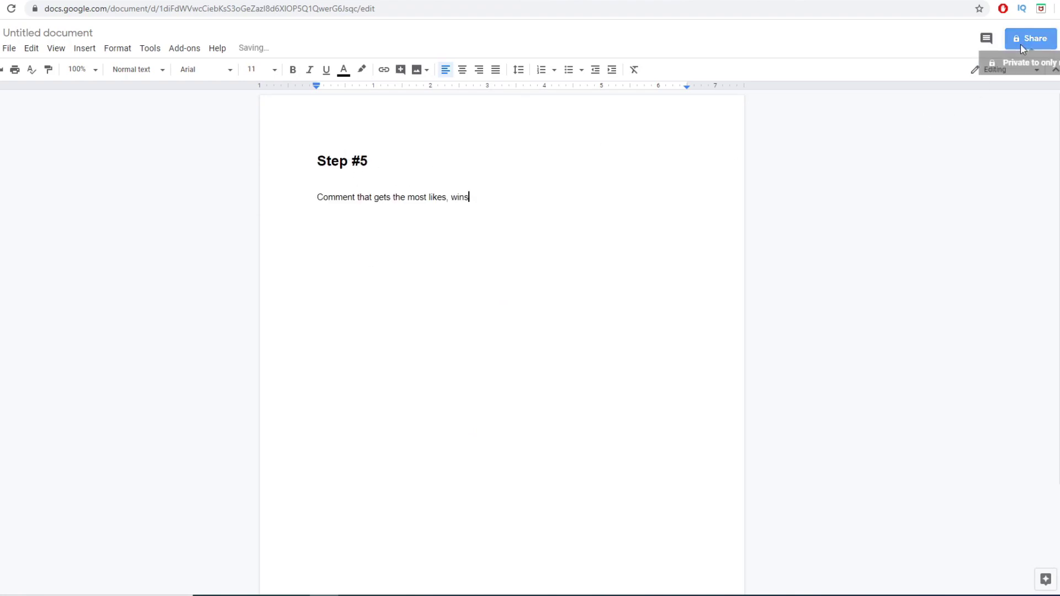
# - Share the document as 'Step #5:' and copy its shareable link
pyautogui.click(1020, 48)
pyautogui.click(596, 350)
pyautogui.click(647, 252)
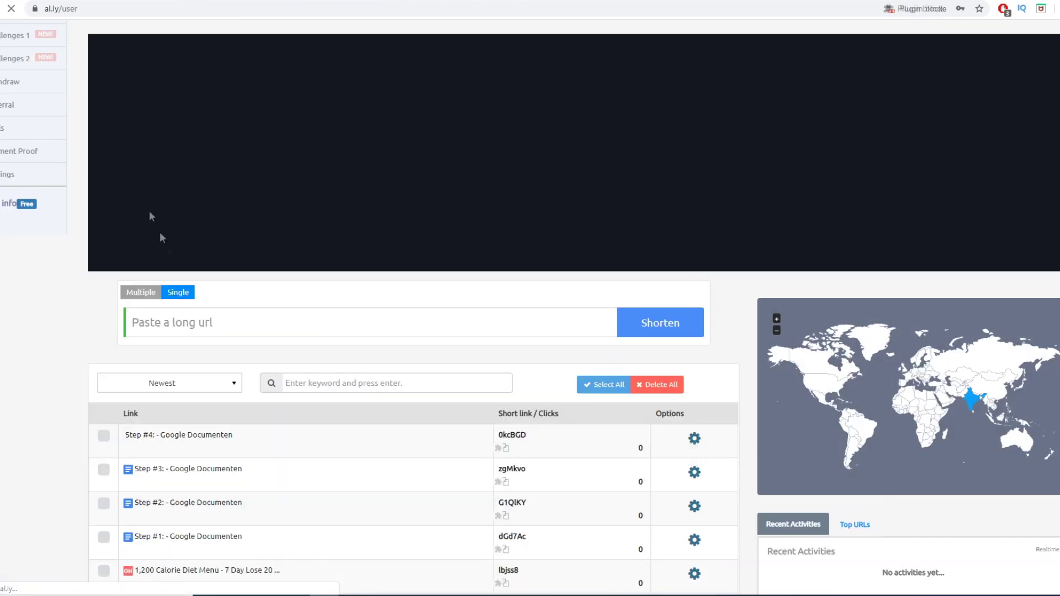
pyautogui.hotkey('ctrl', 'v')
pyautogui.press('Return')
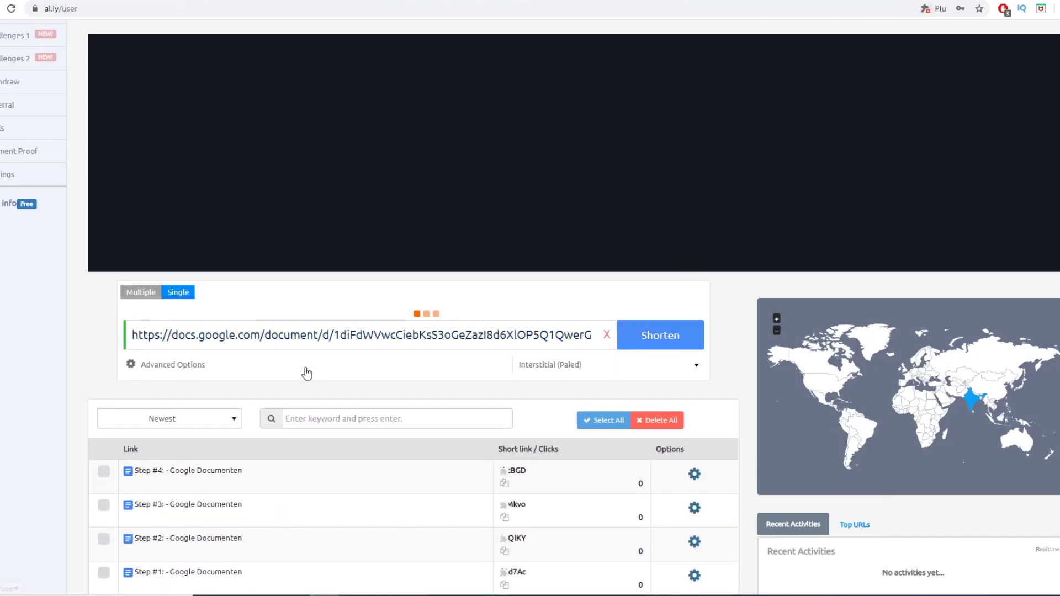
pyautogui.rightClick(221, 395)
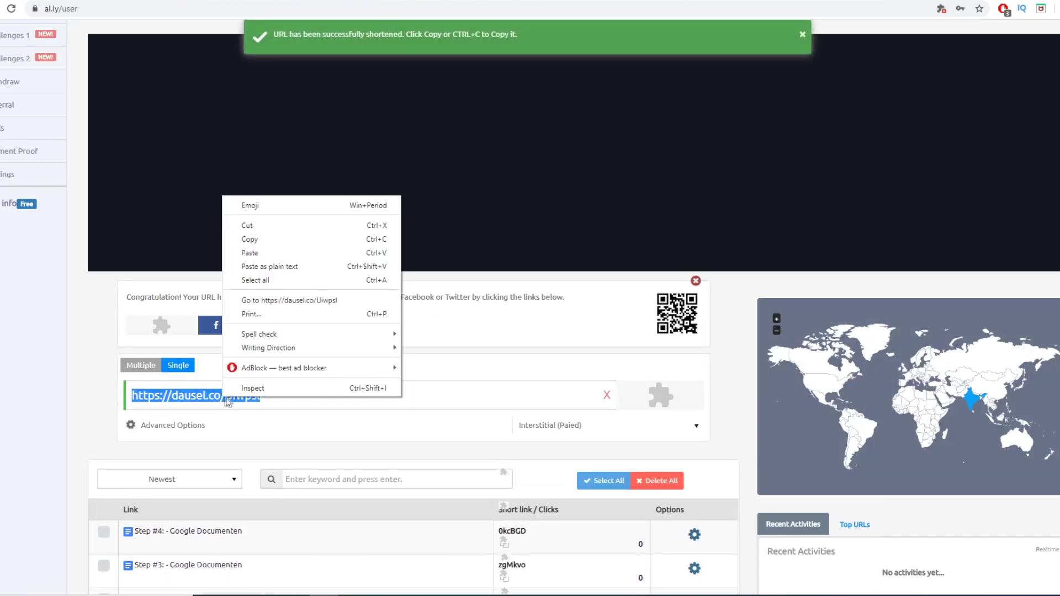
pyautogui.click(265, 242)
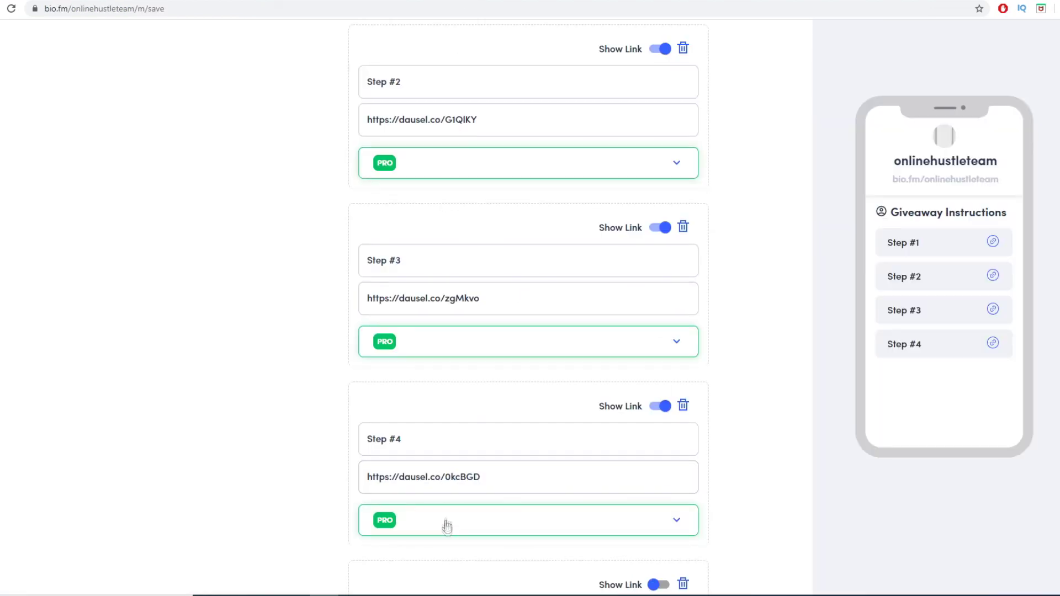
pyautogui.scroll(-2, 445, 530)
pyautogui.click(396, 532)
pyautogui.hotkey('ctrl', 'v')
pyautogui.click(395, 504)
pyautogui.click(389, 322)
pyautogui.hotkey('ctrl', 'a')
pyautogui.hotkey('ctrl', 'c')
pyautogui.click(383, 499)
pyautogui.hotkey('ctrl', 'v')
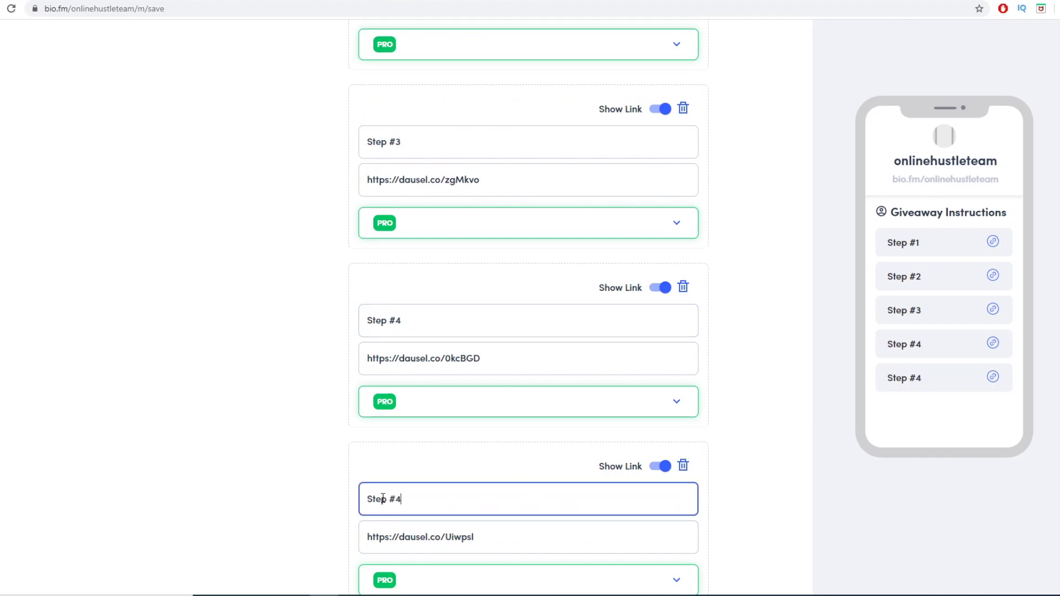
# - Save the Giveaway Instructions block with links Step #1 through Step #5
pyautogui.scroll(-1, 296, 445)
pyautogui.scroll(9, 296, 445)
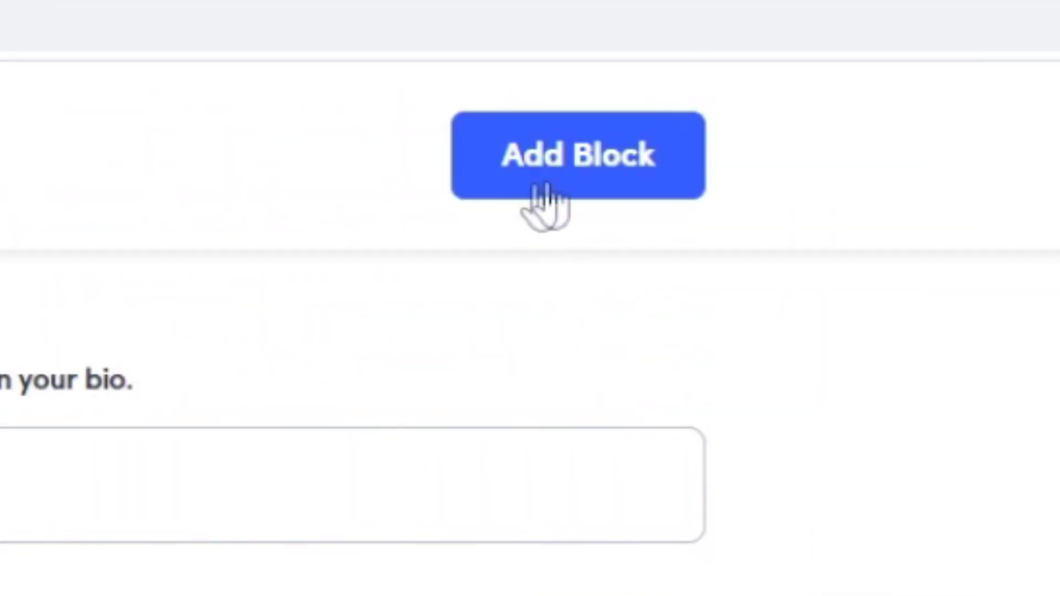
pyautogui.click(552, 163)
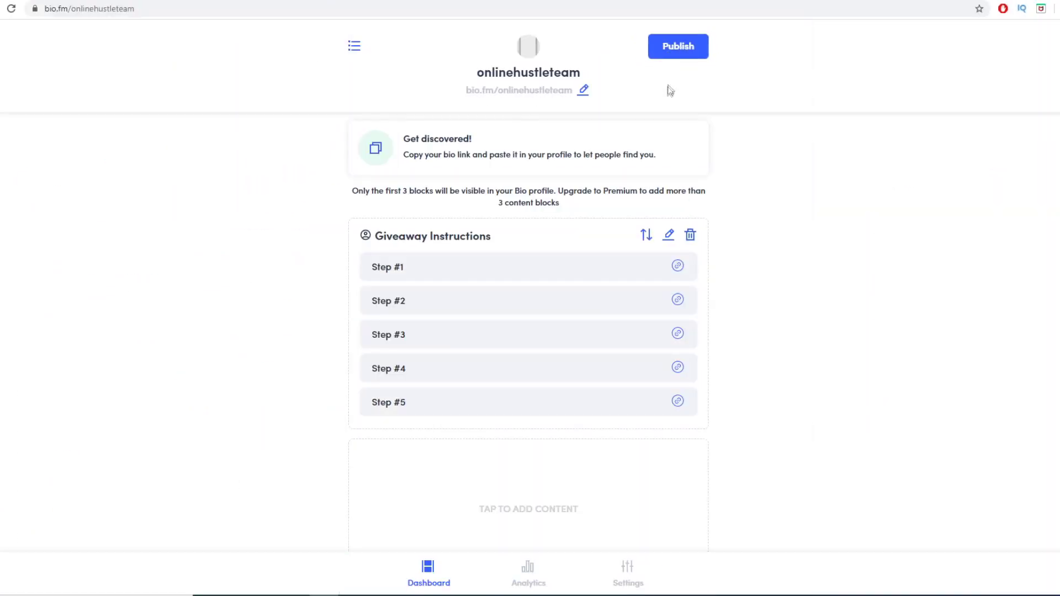
# - Publish the bio.fm page, then copy its bio.fm/onlinehustleteam address from the address bar
pyautogui.click(674, 49)
pyautogui.click(692, 242)
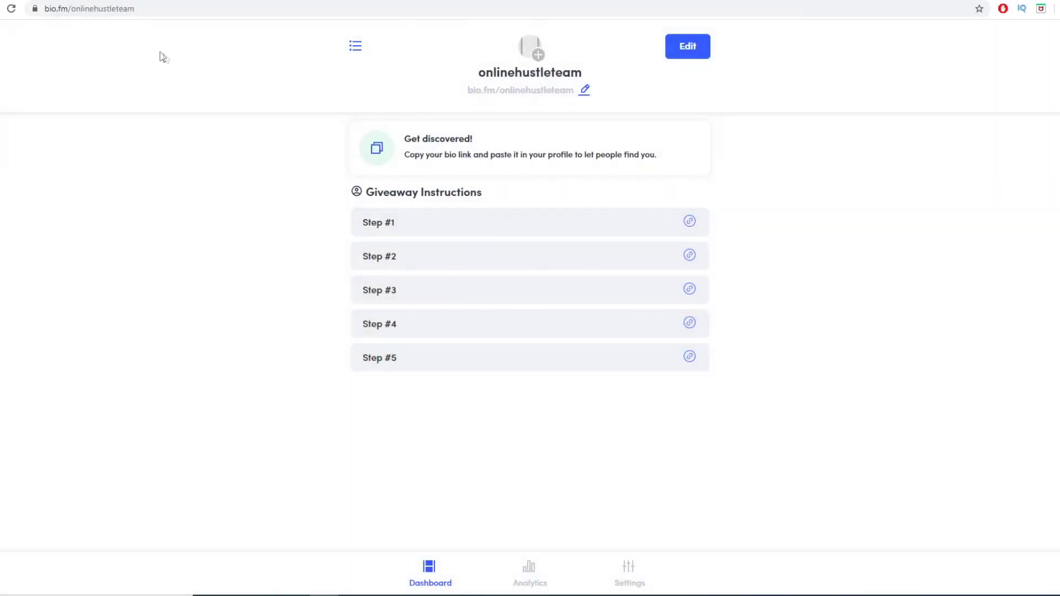
pyautogui.click(81, 9)
pyautogui.rightClick(89, 10)
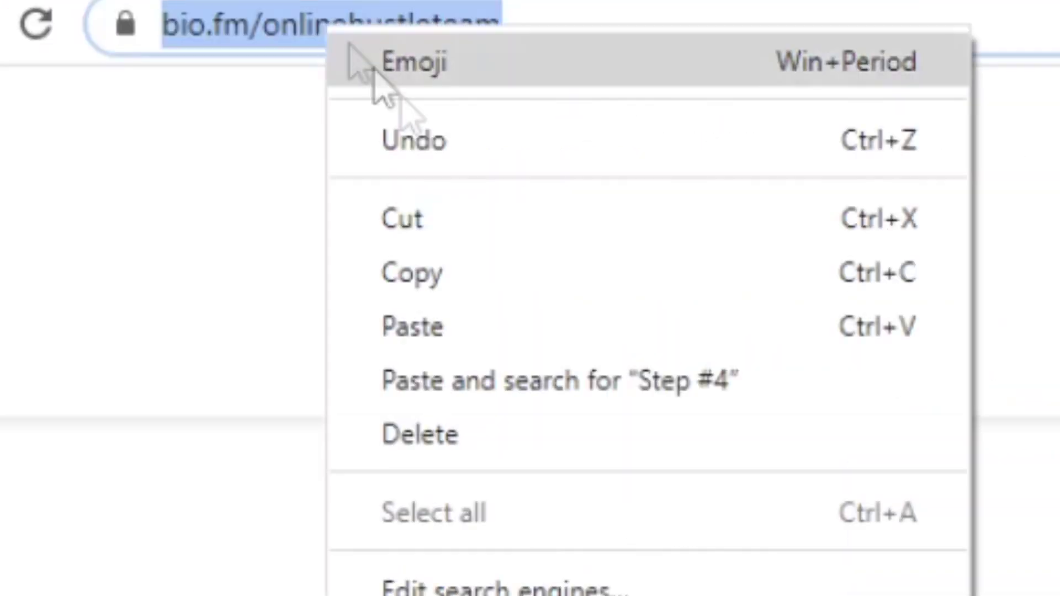
pyautogui.click(464, 276)
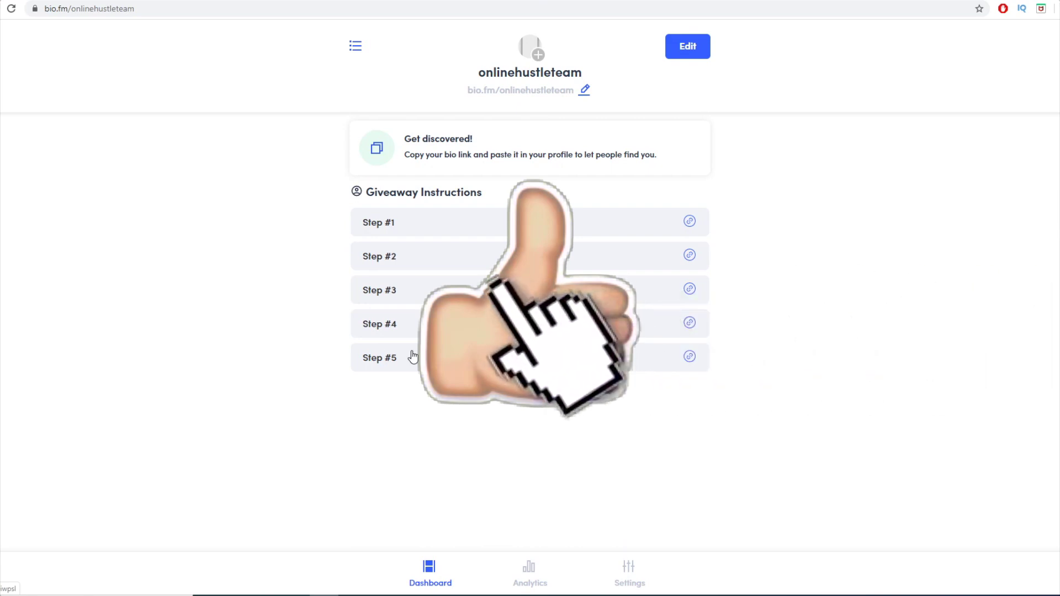
pyautogui.rightClick(91, 14)
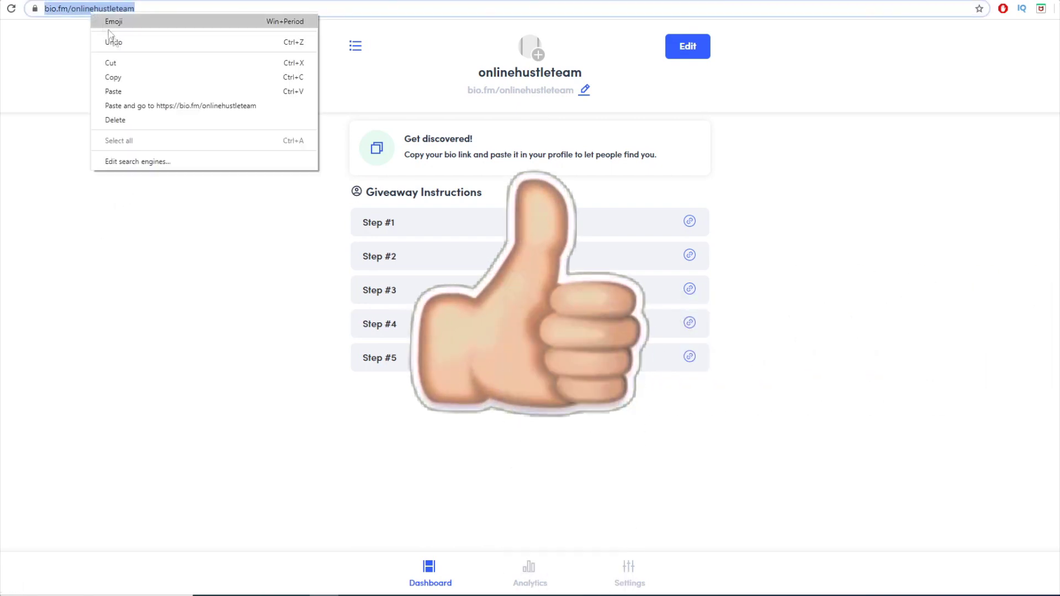
pyautogui.click(130, 77)
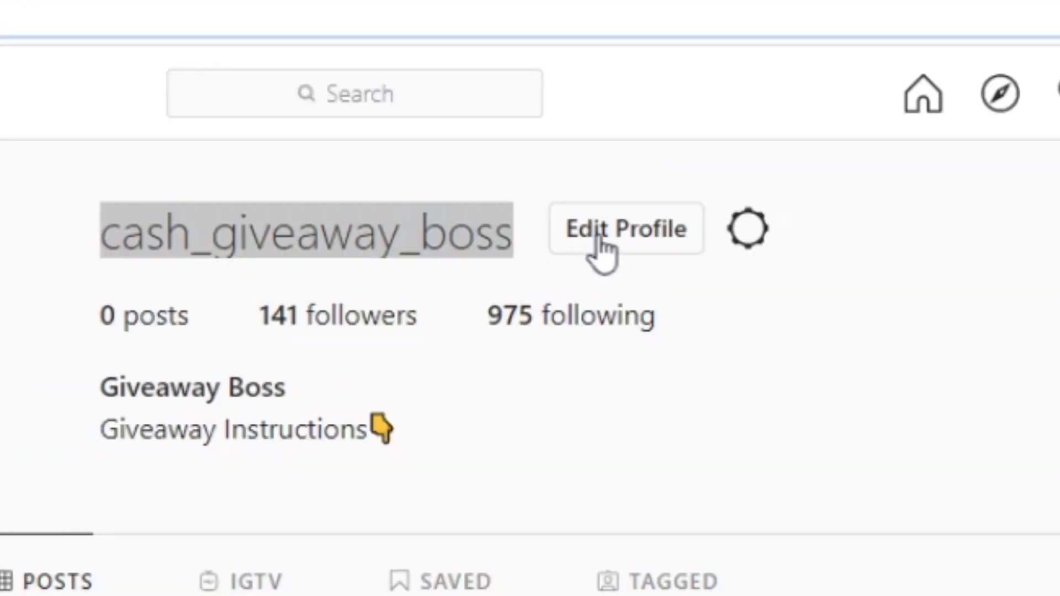
pyautogui.click(607, 83)
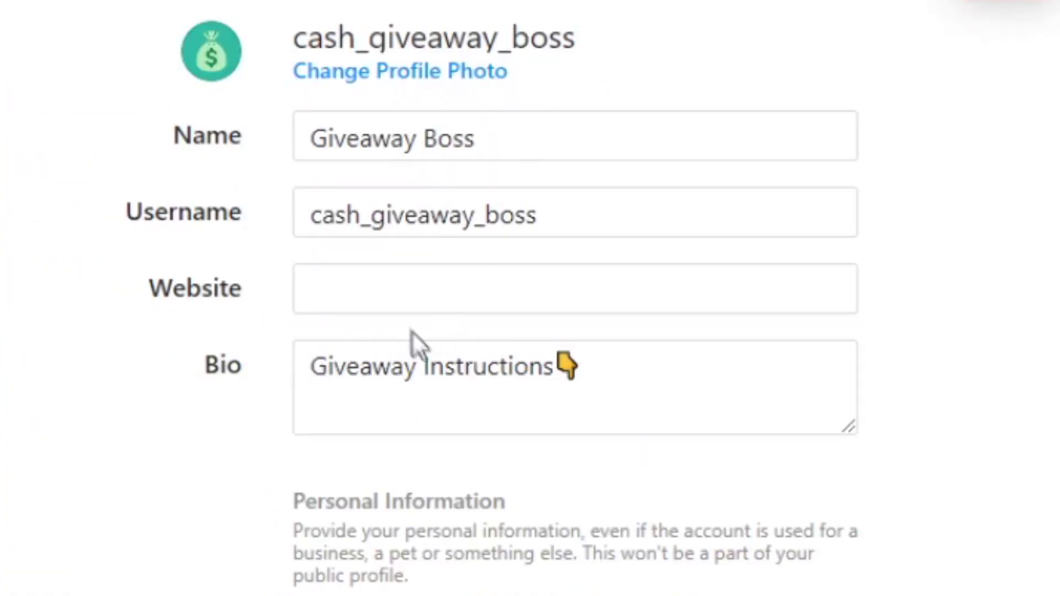
pyautogui.click(353, 285)
pyautogui.press('Down')
pyautogui.press('Return')
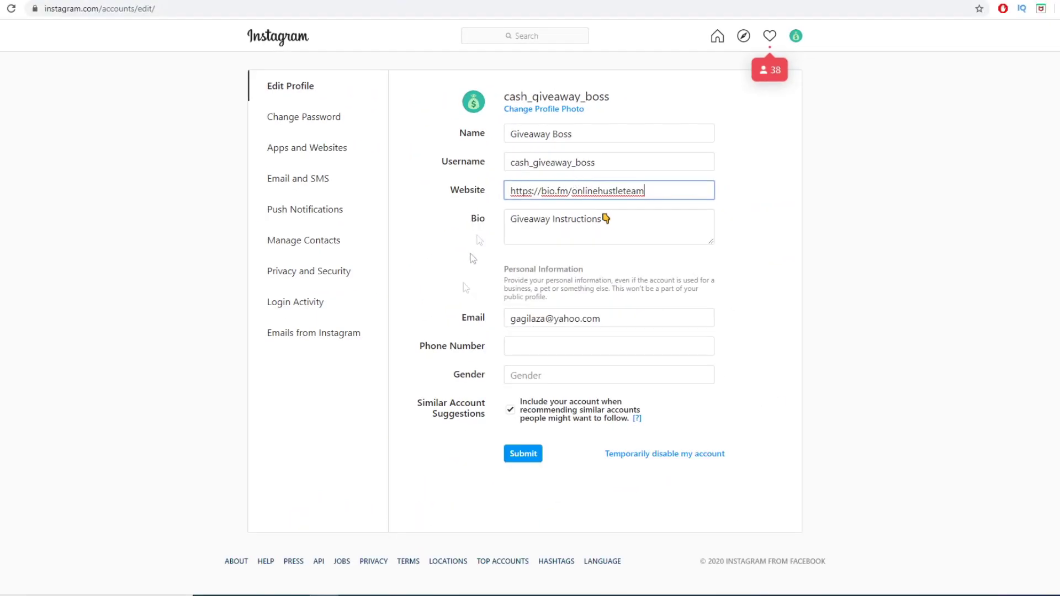
pyautogui.click(514, 455)
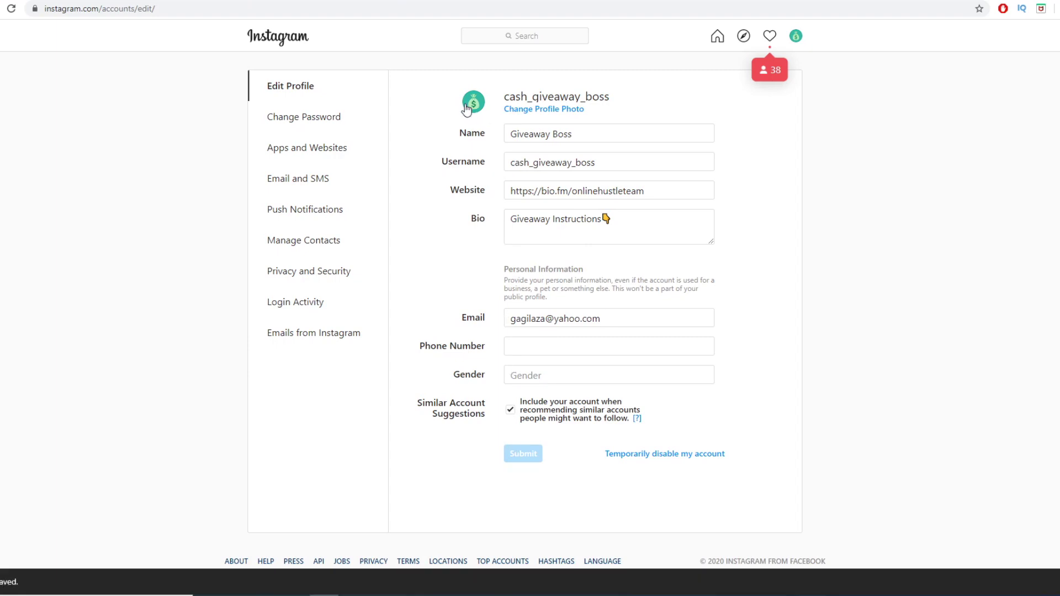
# - Back on the profile, follow the bio.fm link under the Giveaway Instructions bio
pyautogui.click(797, 36)
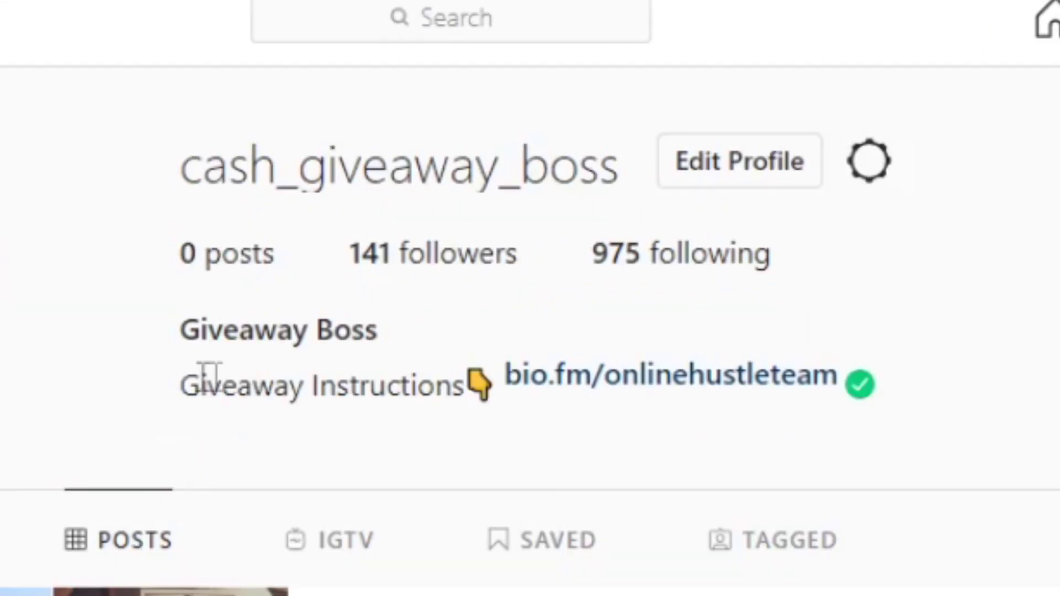
pyautogui.moveTo(439, 156); pyautogui.dragTo(540, 159)
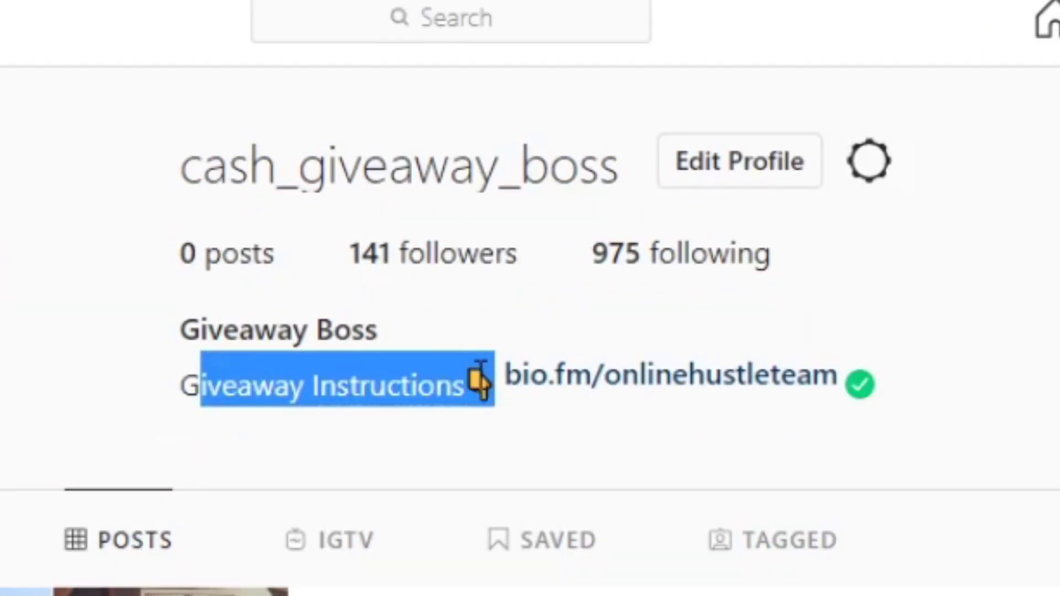
pyautogui.click(536, 155)
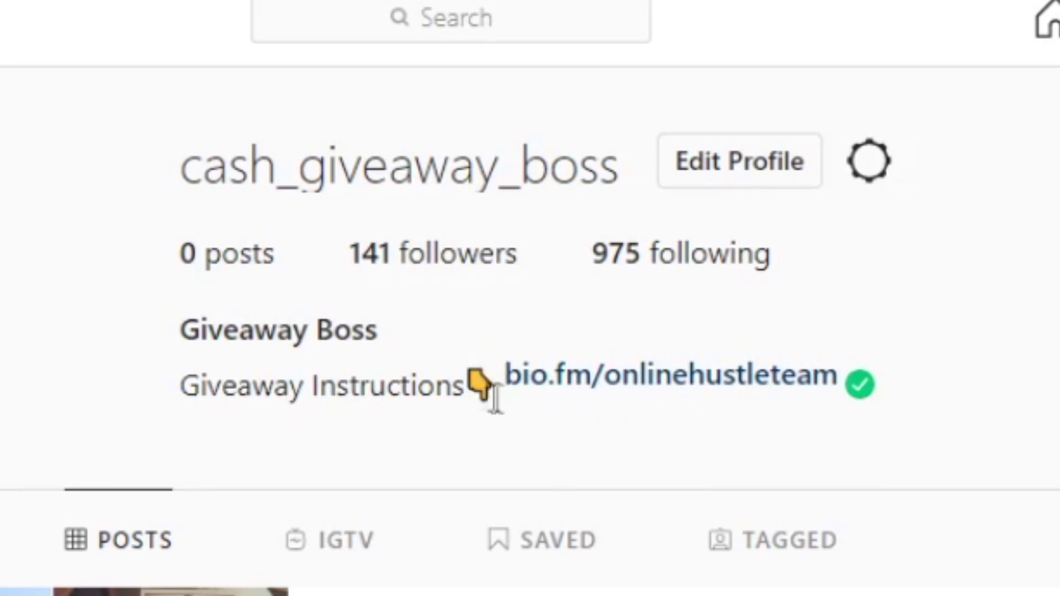
pyautogui.click(706, 381)
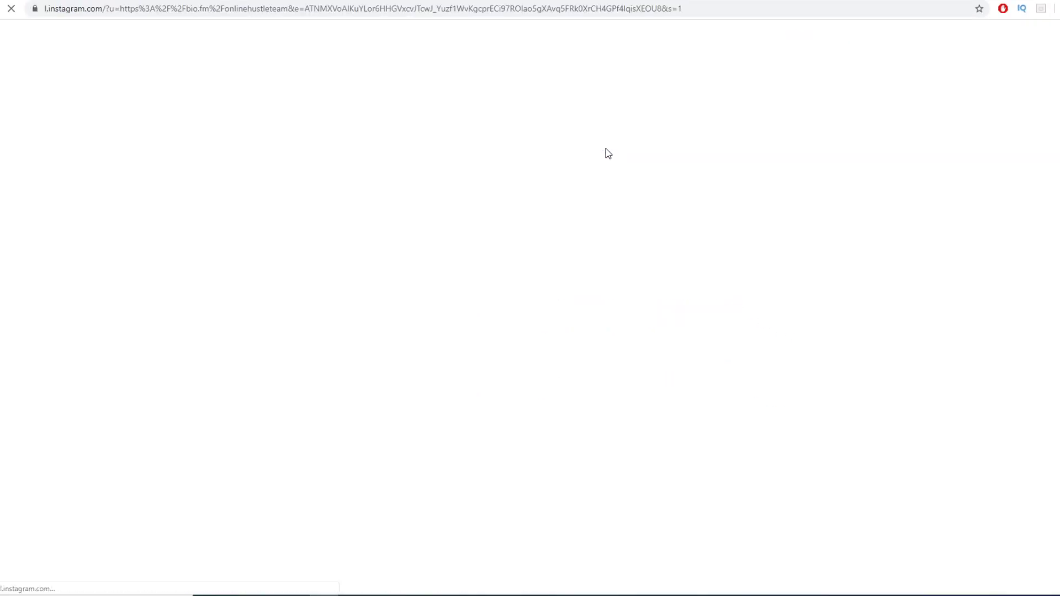